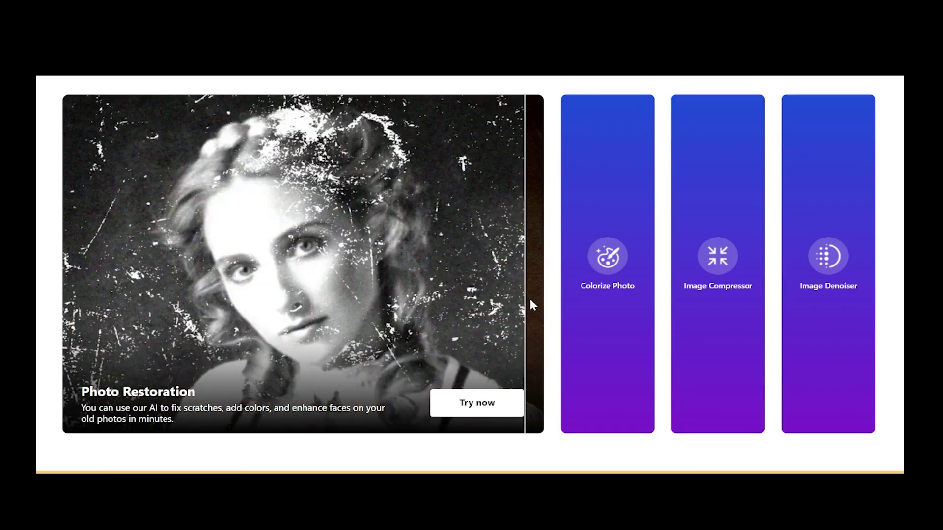
Step: Search Google for 'Nero AI' and open the ai.nero.com result in a new tab
{"action": "mouse_move", "coordinate": [579, 299]}
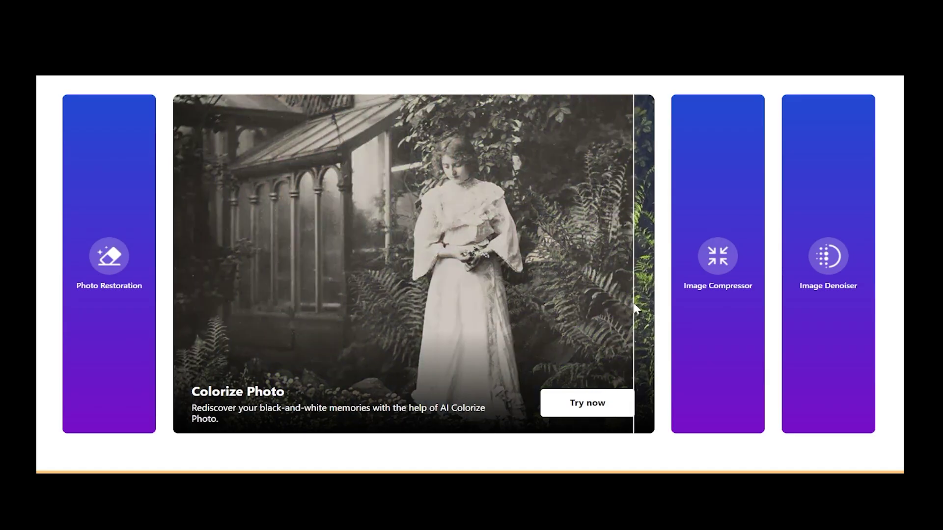
{"action": "mouse_move", "coordinate": [680, 309]}
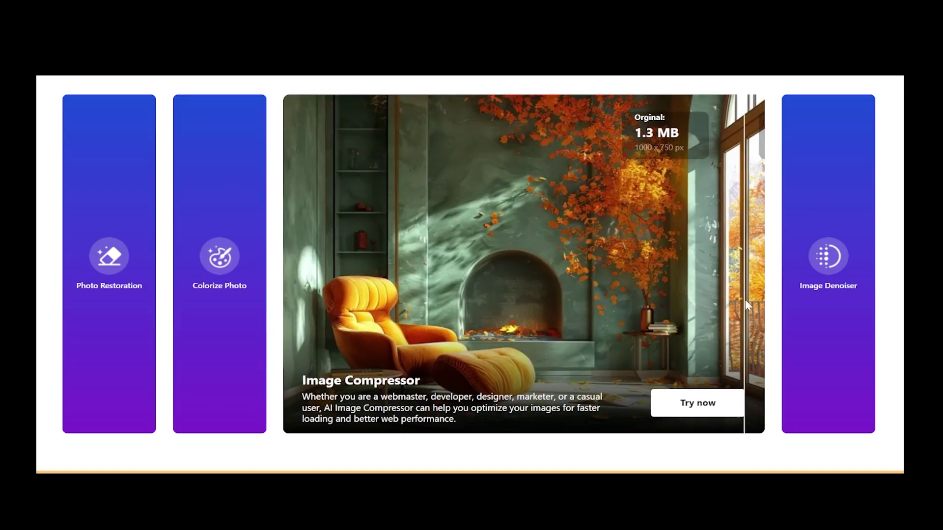
{"action": "mouse_move", "coordinate": [812, 295]}
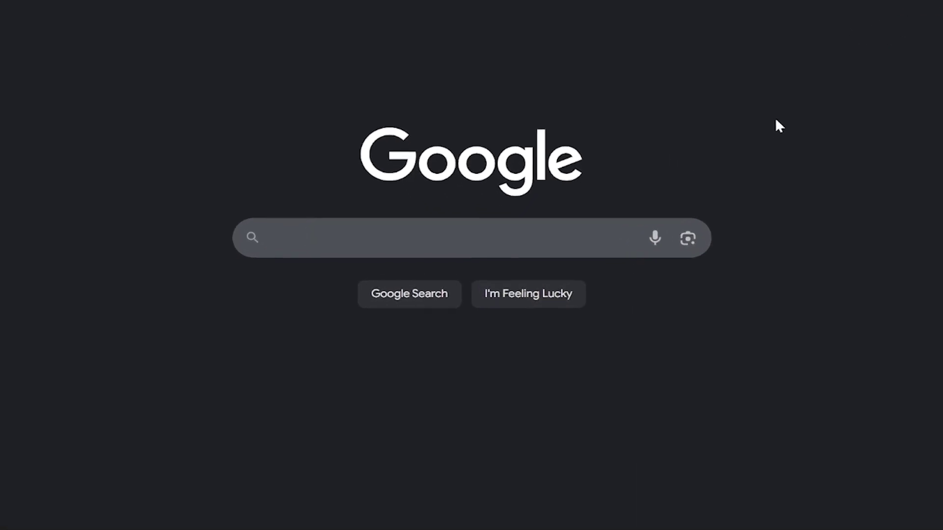
{"action": "type", "text": "N"}
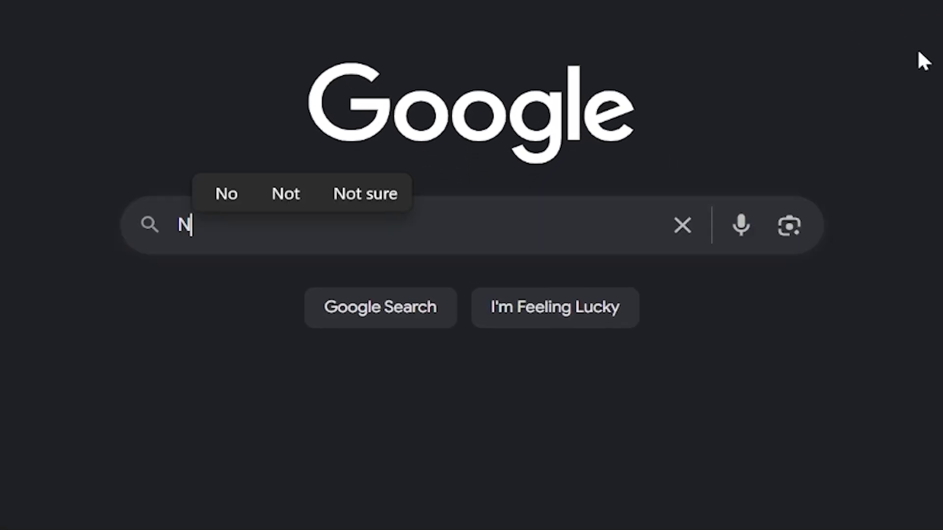
{"action": "type", "text": "ero AI"}
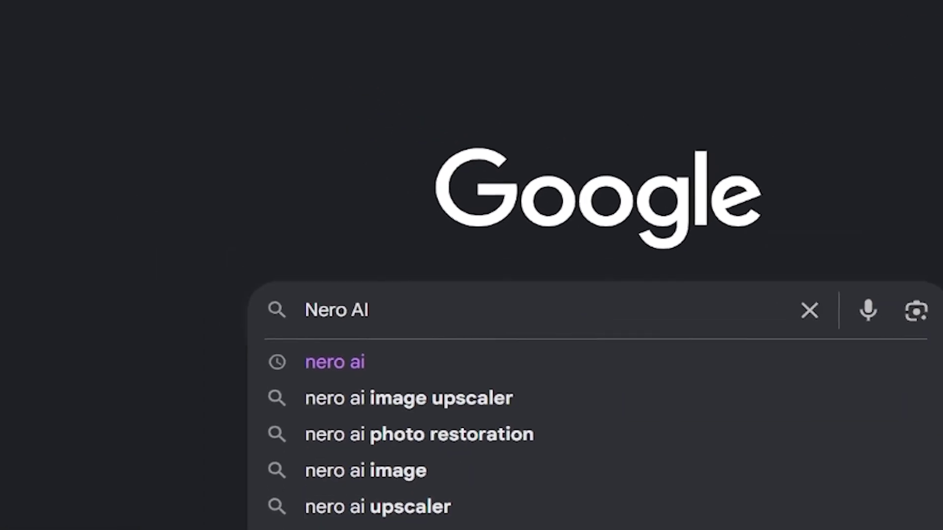
{"action": "key", "text": "Return"}
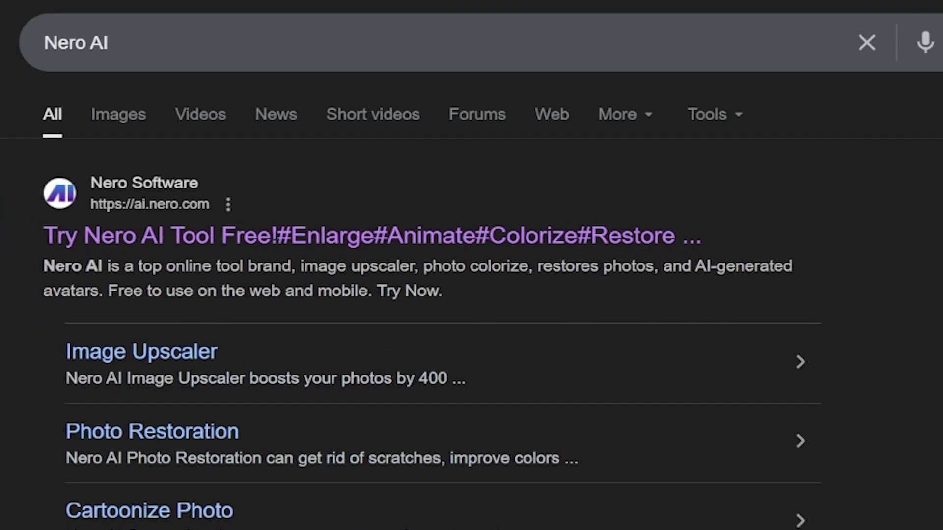
{"action": "middle_click", "coordinate": [222, 246]}
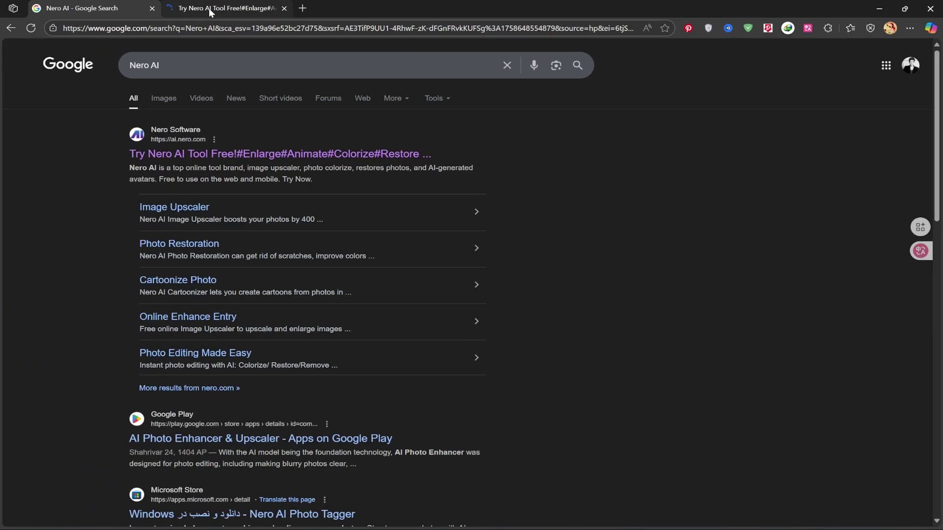
Step: Switch to the ai.nero.com tab and show the AI Tools menu of Enhancement, Editing, Creative and Productive tools
{"action": "left_click", "coordinate": [209, 8]}
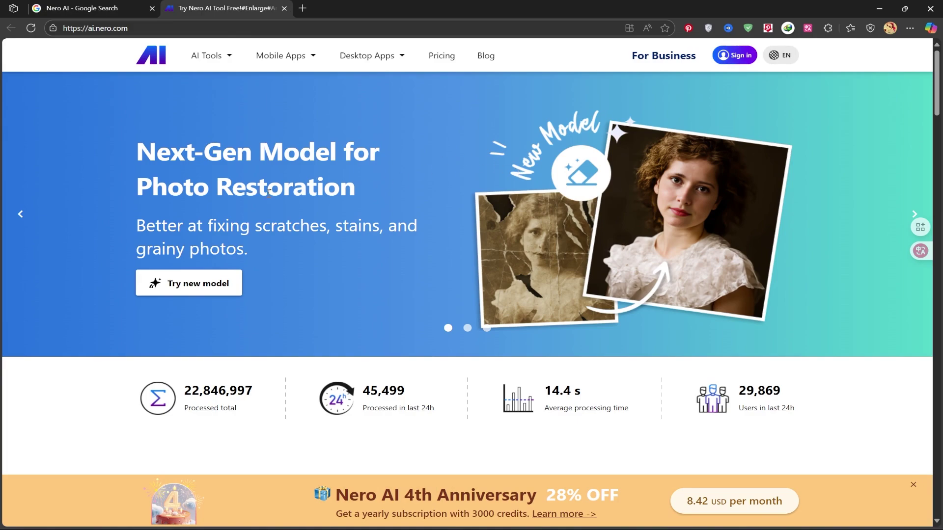
{"action": "mouse_move", "coordinate": [211, 65]}
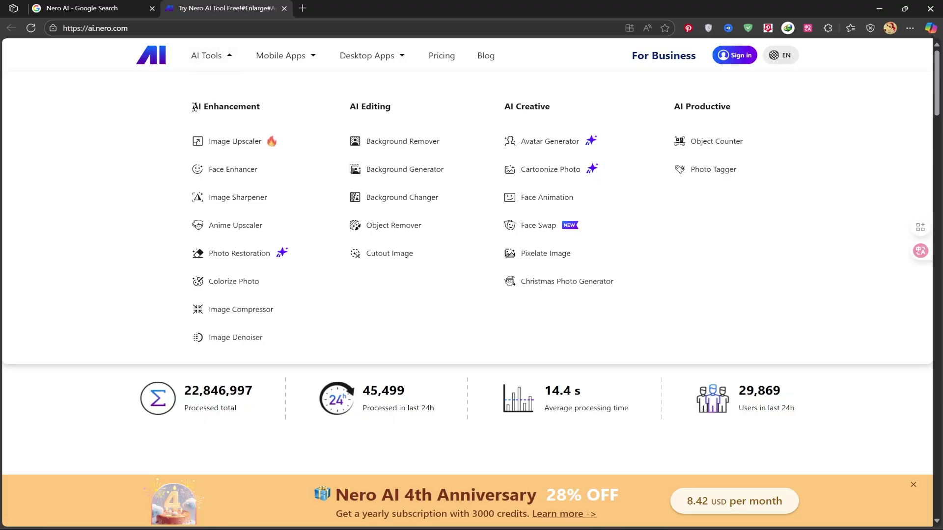
{"action": "left_click_drag", "start_coordinate": [259, 104], "coordinate": [261, 106]}
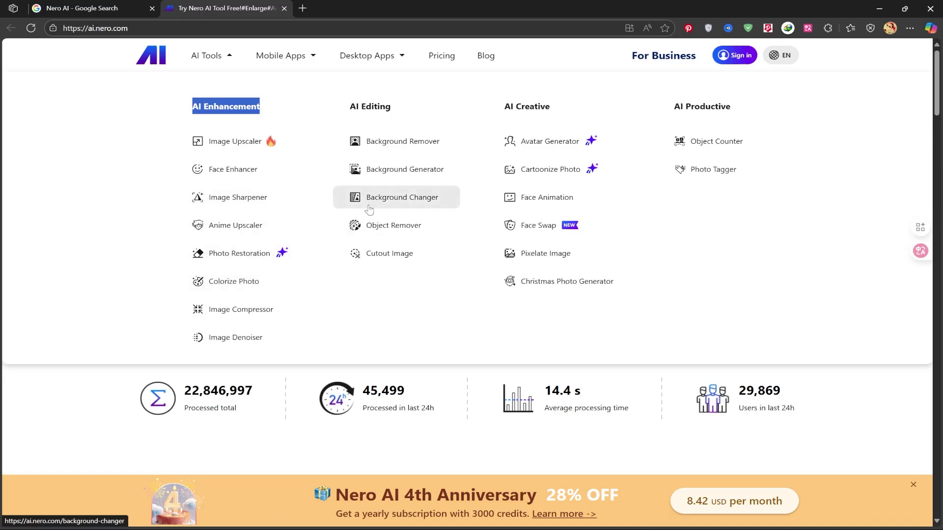
{"action": "left_click", "coordinate": [390, 109]}
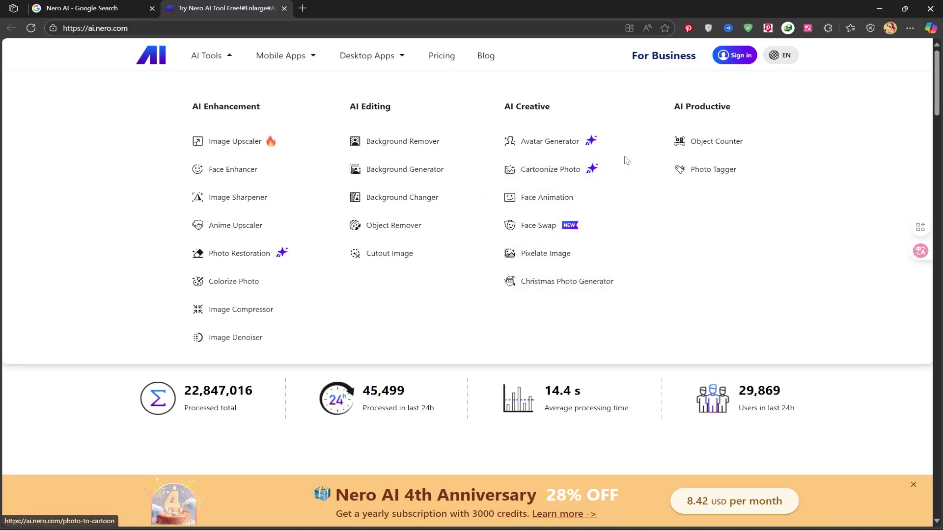
Step: Go to the Image Upscaler page and scroll down to the Free, Monthly and Yearly plan pricing
{"action": "left_click", "coordinate": [223, 143]}
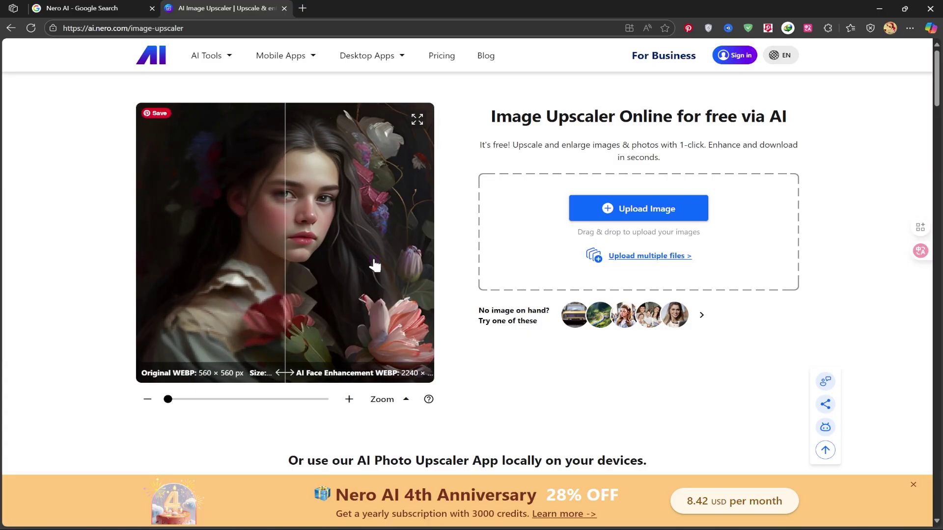
{"action": "scroll", "coordinate": [520, 292], "scroll_direction": "down", "scroll_amount": 15}
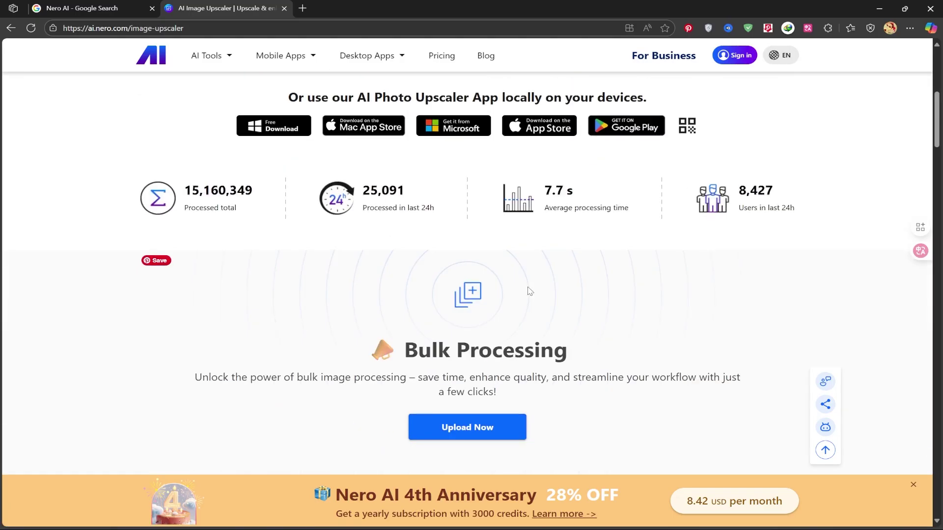
{"action": "scroll", "coordinate": [710, 302], "scroll_direction": "down", "scroll_amount": 5}
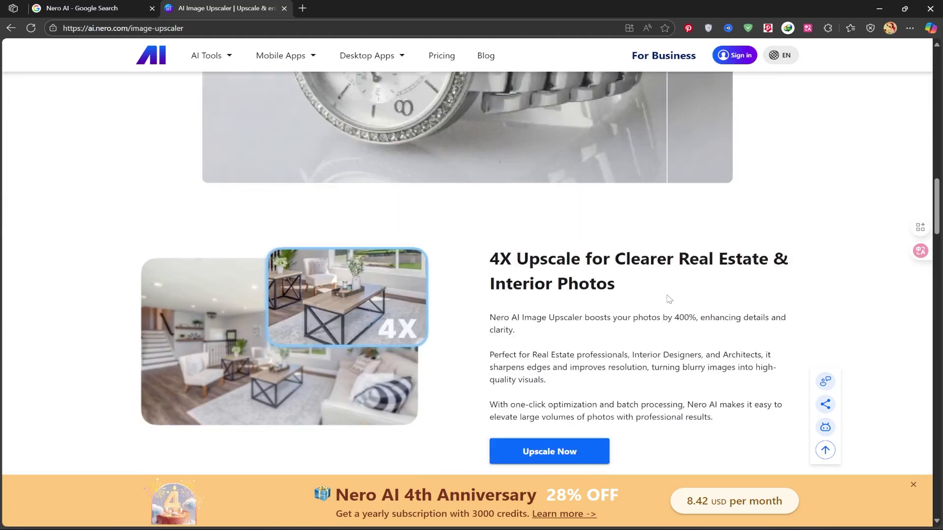
{"action": "scroll", "coordinate": [522, 220], "scroll_direction": "down", "scroll_amount": 10}
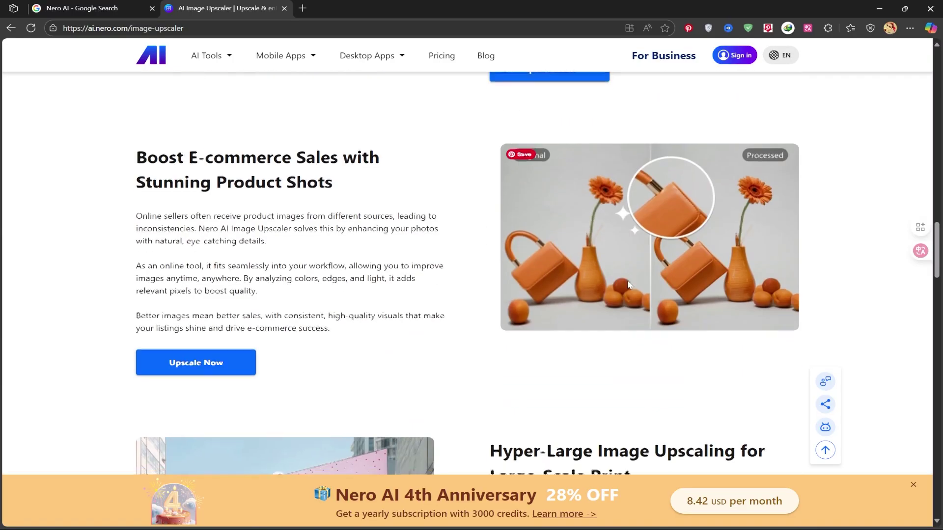
{"action": "scroll", "coordinate": [584, 301], "scroll_direction": "down", "scroll_amount": 6}
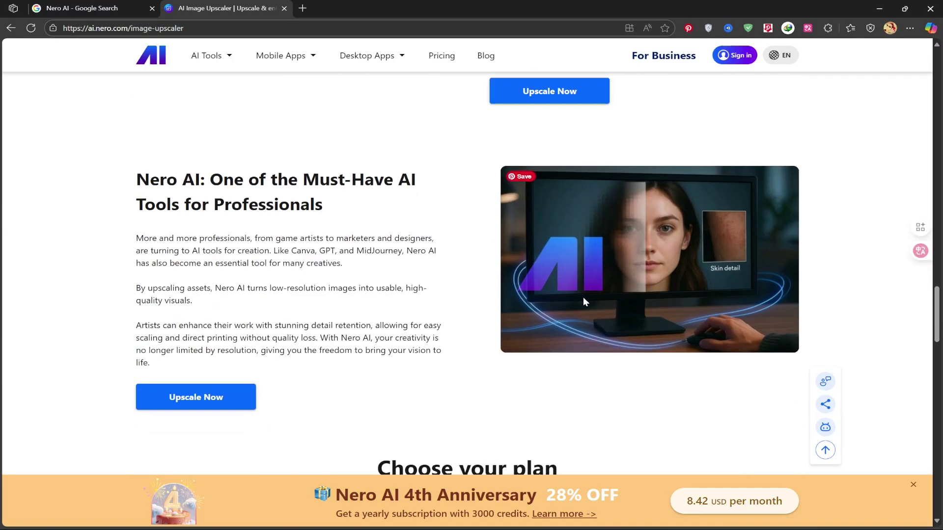
{"action": "scroll", "coordinate": [354, 252], "scroll_direction": "down", "scroll_amount": 6}
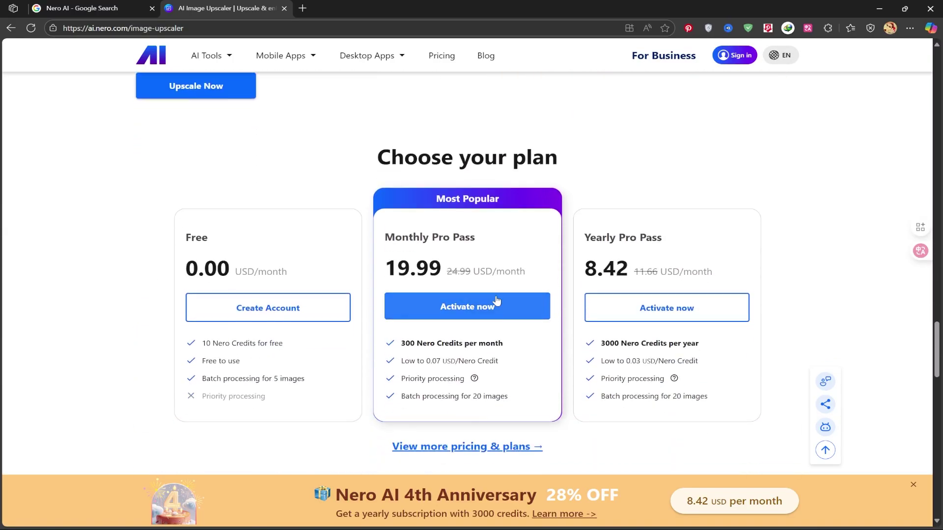
{"action": "scroll", "coordinate": [496, 296], "scroll_direction": "down", "scroll_amount": 1}
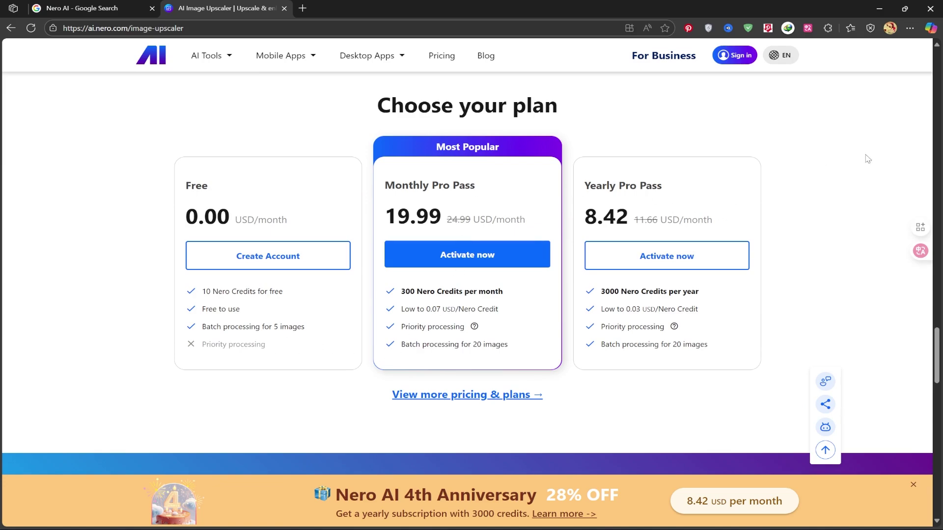
Step: Sign in with Google, opting into the newsletter, for 31 credits and go to the Reward Center
{"action": "left_click", "coordinate": [727, 58]}
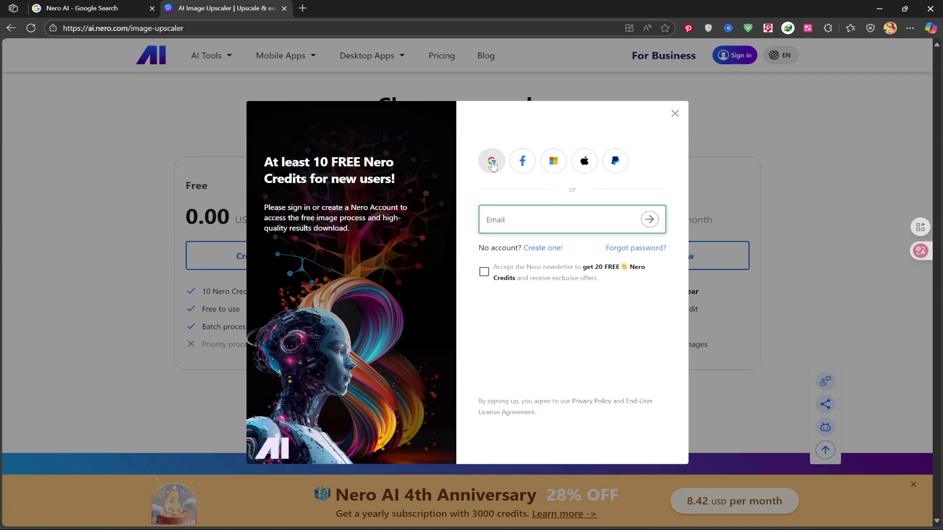
{"action": "left_click", "coordinate": [484, 273]}
{"action": "left_click", "coordinate": [493, 161]}
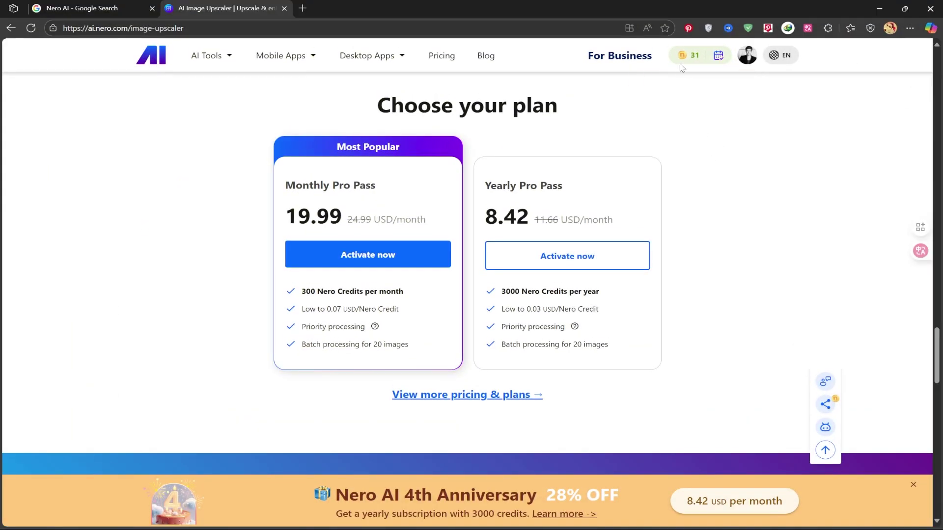
{"action": "left_click", "coordinate": [719, 57]}
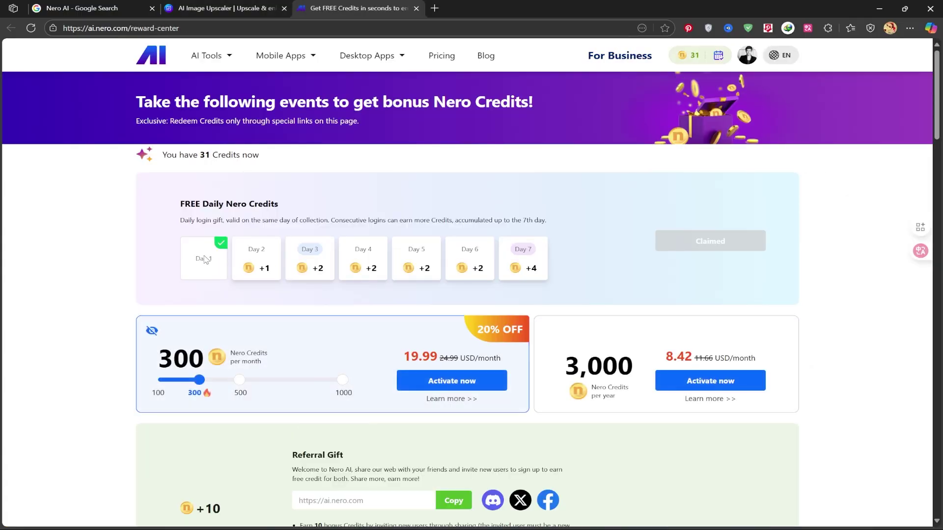
Step: On the Reward Center, set the monthly credit slider to 1000 and copy the referral link
{"action": "scroll", "coordinate": [580, 297], "scroll_direction": "down", "scroll_amount": 3}
{"action": "left_click_drag", "start_coordinate": [199, 225], "coordinate": [318, 229]}
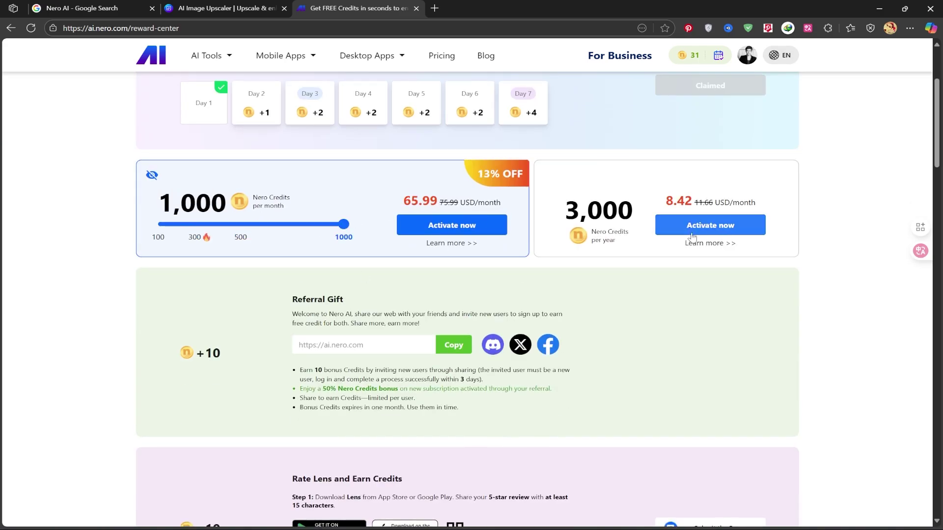
{"action": "scroll", "coordinate": [693, 238], "scroll_direction": "down", "scroll_amount": 3}
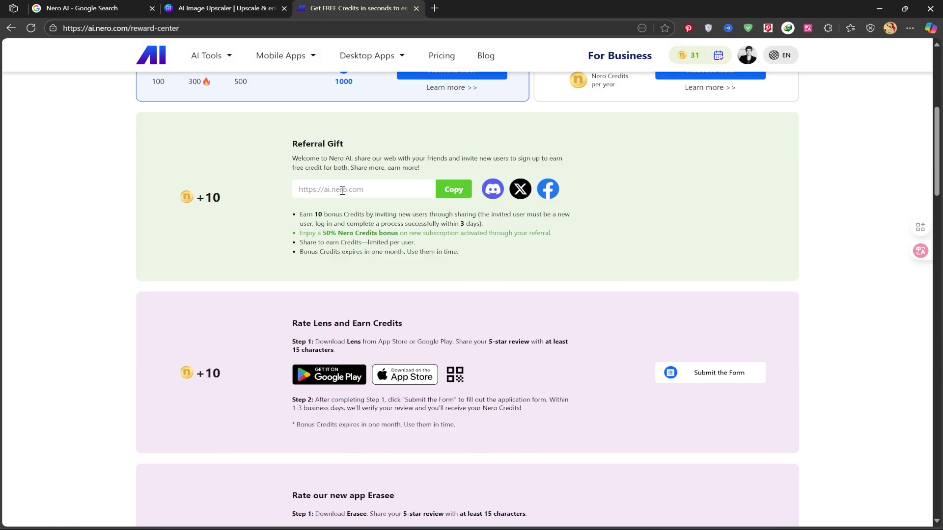
{"action": "left_click", "coordinate": [456, 191]}
Step: Scroll through the rest of the rewards page, then close it to return to the Image Upscaler
{"action": "scroll", "coordinate": [216, 215], "scroll_direction": "down", "scroll_amount": 3}
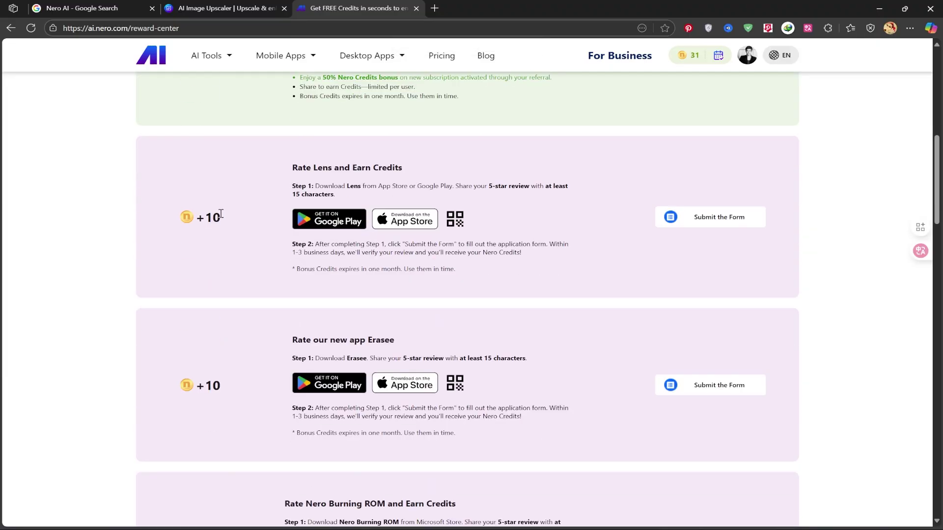
{"action": "scroll", "coordinate": [259, 265], "scroll_direction": "down", "scroll_amount": 11}
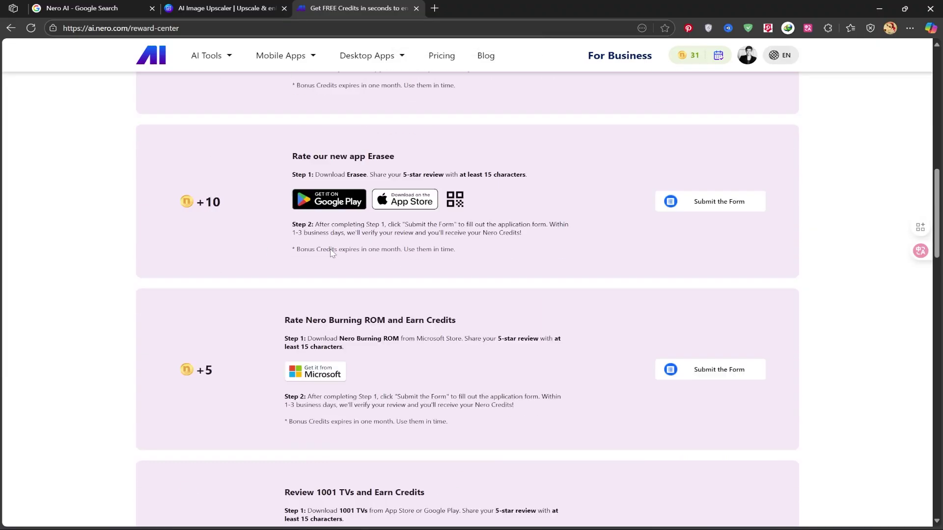
{"action": "scroll", "coordinate": [331, 255], "scroll_direction": "down", "scroll_amount": 12}
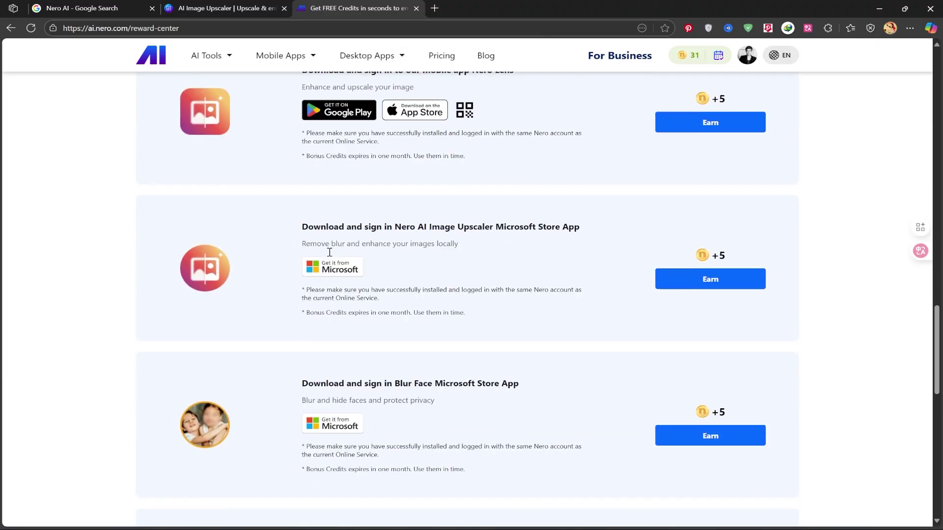
{"action": "scroll", "coordinate": [436, 307], "scroll_direction": "down", "scroll_amount": 3}
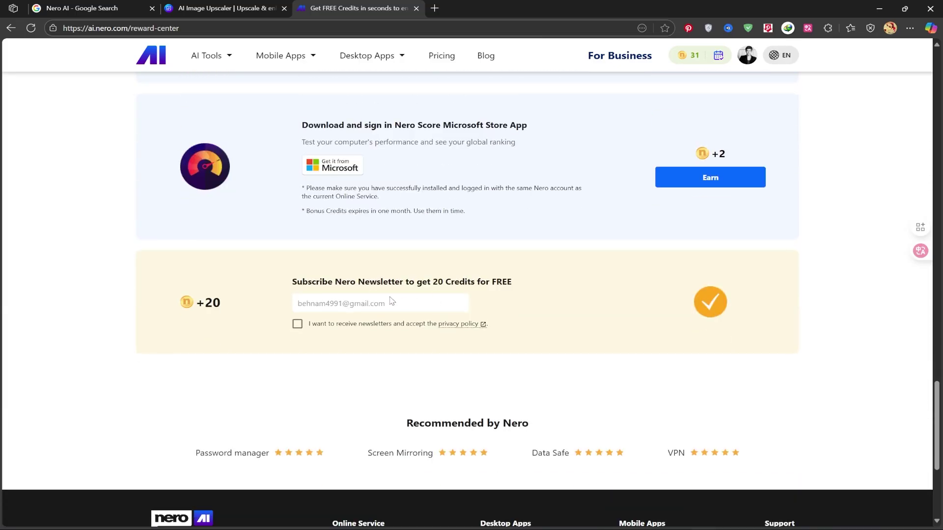
{"action": "scroll", "coordinate": [435, 215], "scroll_direction": "down", "scroll_amount": 1}
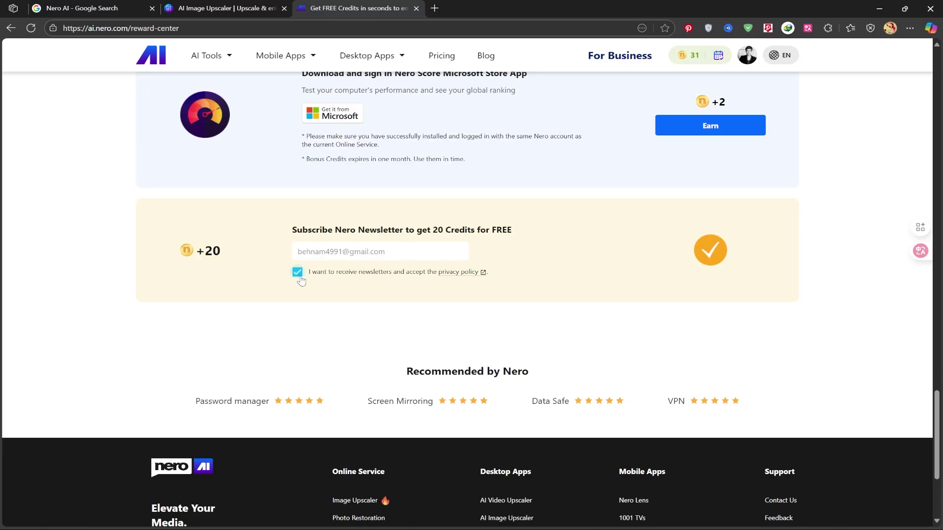
{"action": "scroll", "coordinate": [208, 251], "scroll_direction": "up", "scroll_amount": 20}
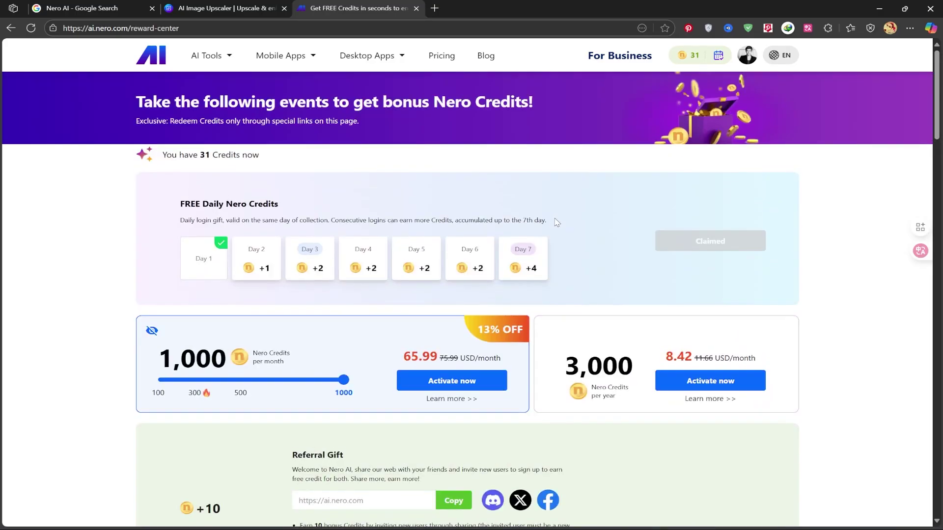
{"action": "key", "text": "ctrl+w"}
{"action": "scroll", "coordinate": [923, 65], "scroll_direction": "up", "scroll_amount": 10}
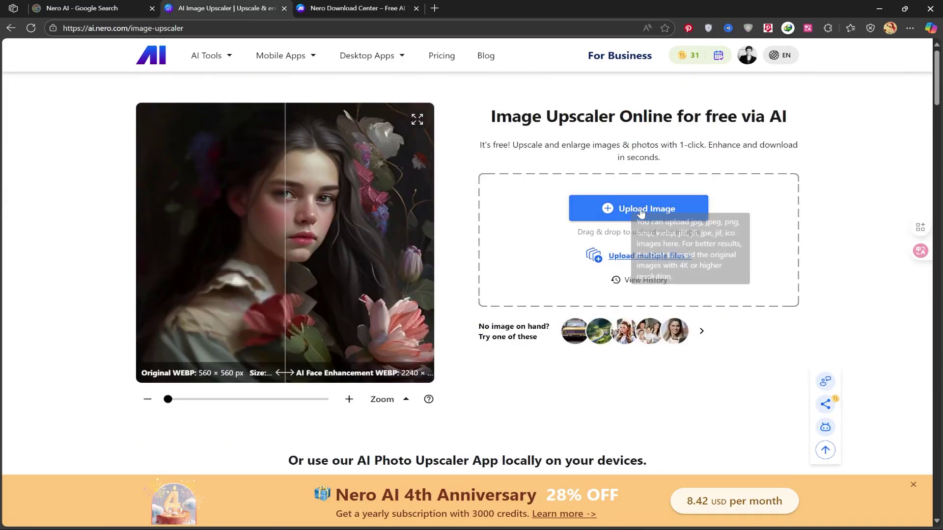
Step: Upload the brick-wall portrait photo and, after trying Business, Iris and Anime, choose the Photo model
{"action": "left_click", "coordinate": [611, 211]}
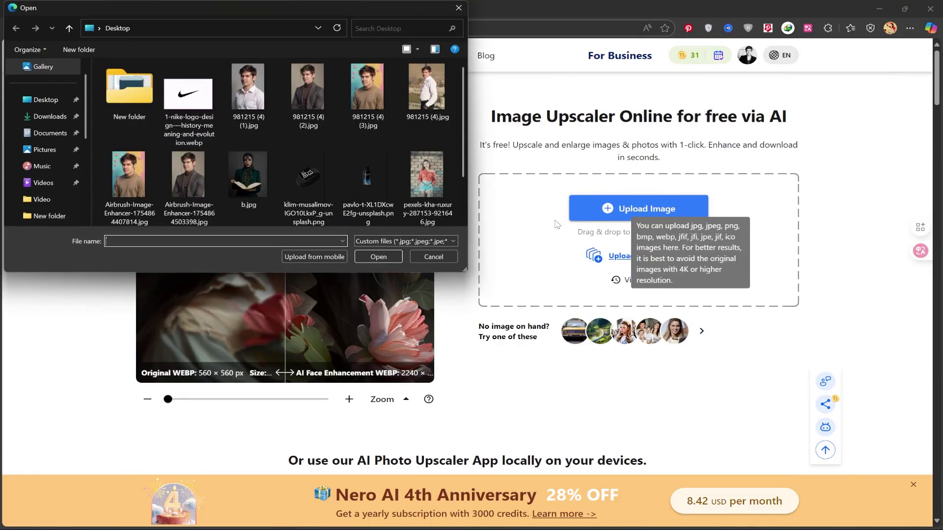
{"action": "double_click", "coordinate": [426, 182]}
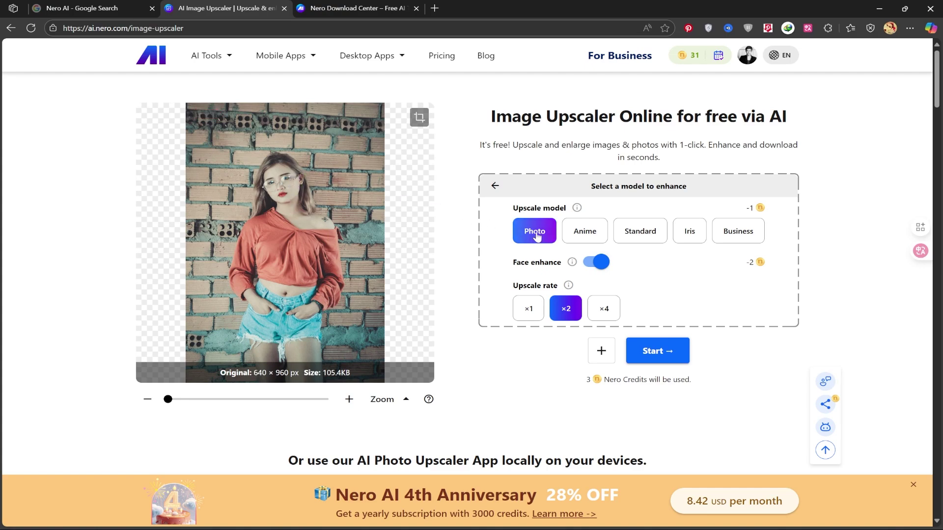
{"action": "left_click", "coordinate": [742, 237]}
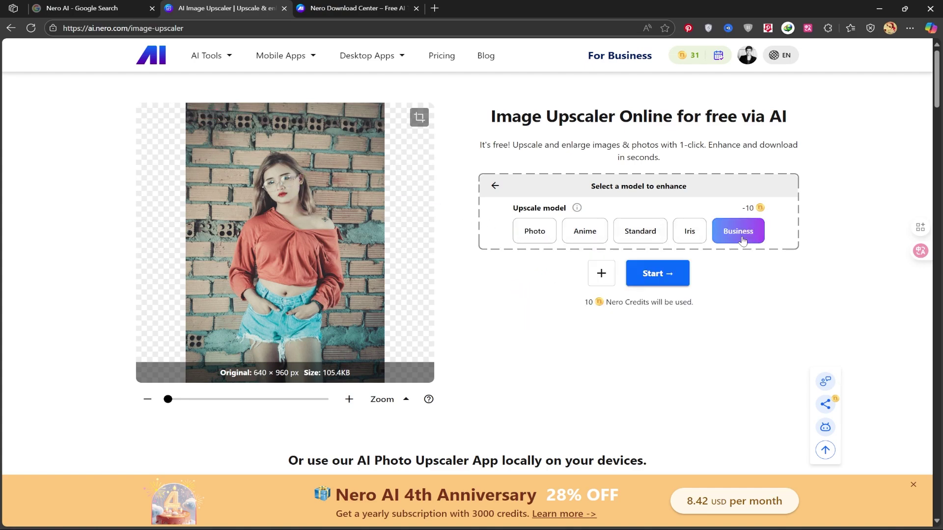
{"action": "left_click", "coordinate": [702, 226]}
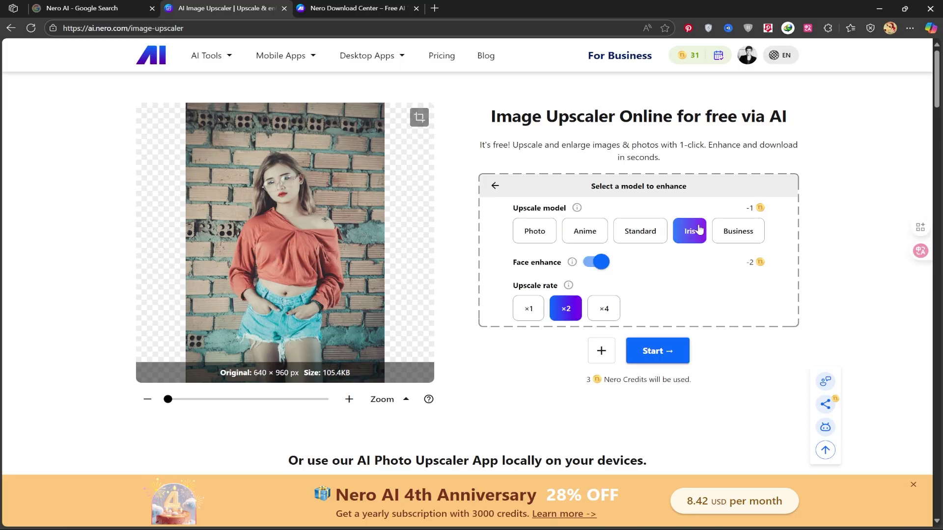
{"action": "left_click", "coordinate": [585, 232]}
{"action": "left_click", "coordinate": [539, 232]}
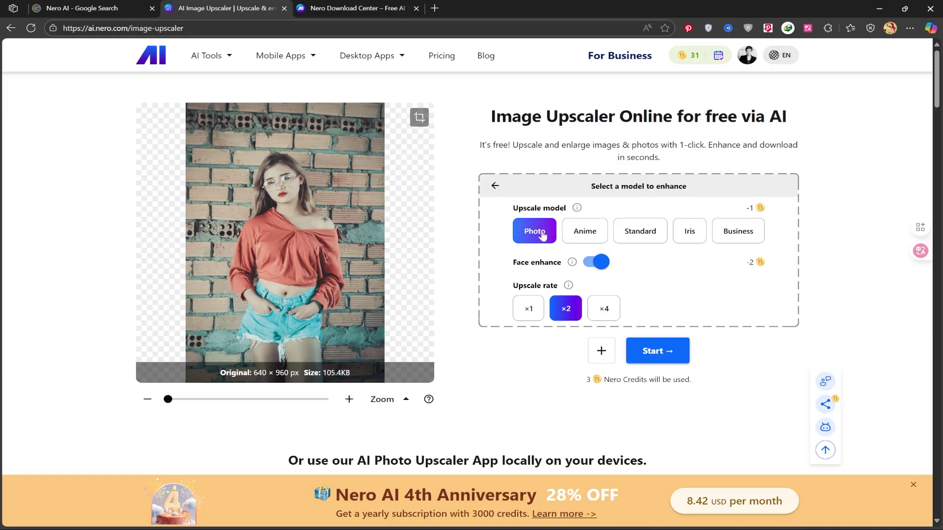
Step: Set the upscale rate to ×4 with Face enhance kept on, and enlarge the preview
{"action": "scroll", "coordinate": [283, 205], "scroll_direction": "up", "scroll_amount": 5}
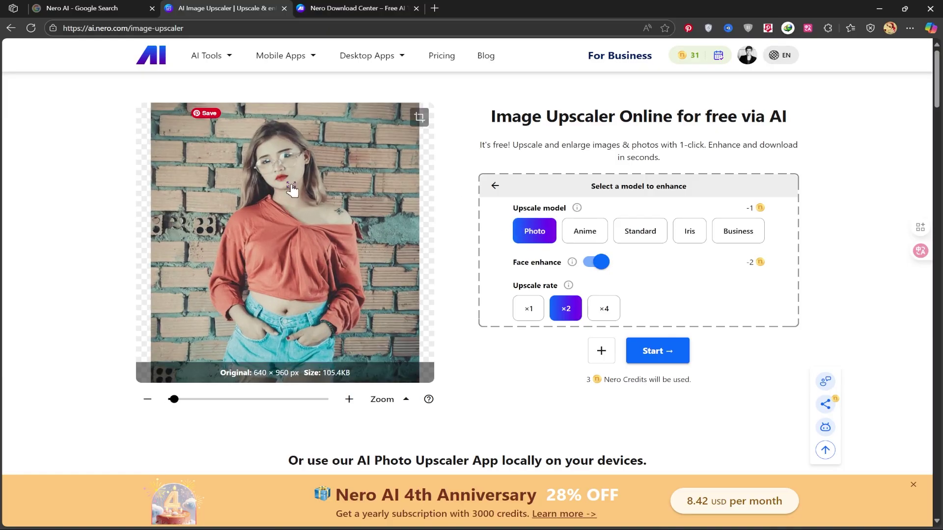
{"action": "scroll", "coordinate": [318, 229], "scroll_direction": "up", "scroll_amount": 2}
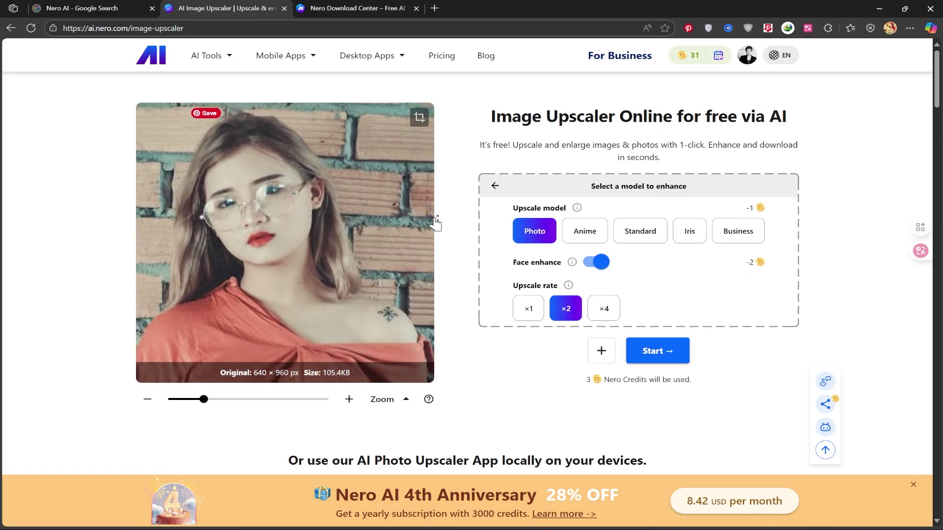
{"action": "left_click", "coordinate": [604, 312]}
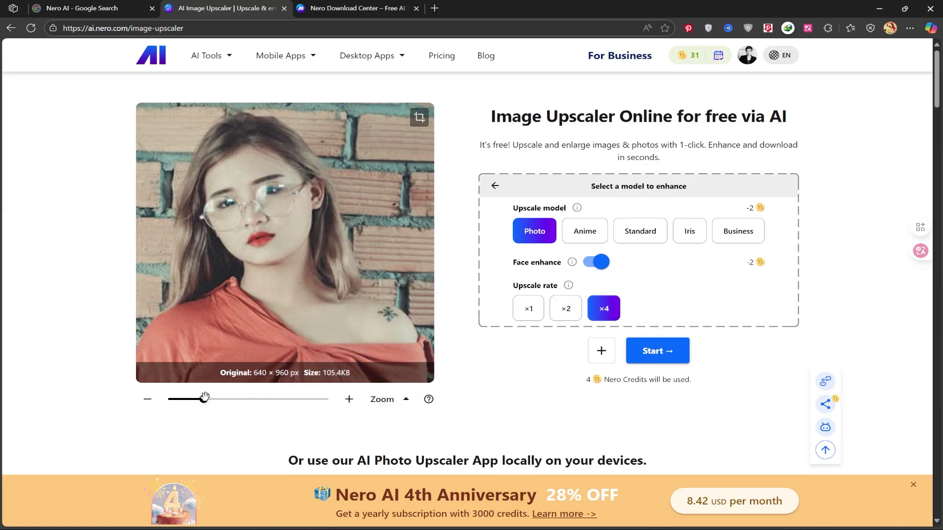
{"action": "left_click_drag", "start_coordinate": [205, 398], "coordinate": [217, 398]}
Step: Upscale the portrait to 2560×3840 and inspect the face in the full-screen before/after comparison
{"action": "left_click_drag", "start_coordinate": [274, 225], "coordinate": [220, 226]}
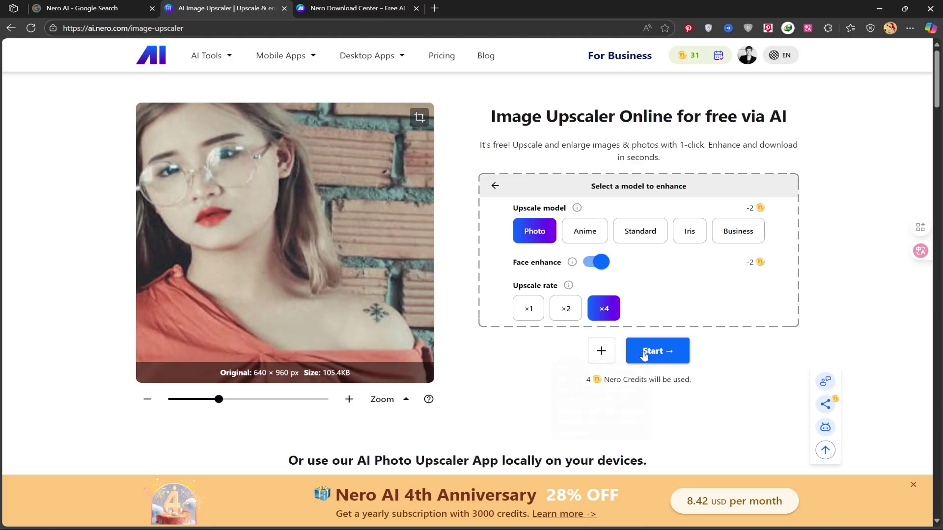
{"action": "left_click", "coordinate": [660, 352]}
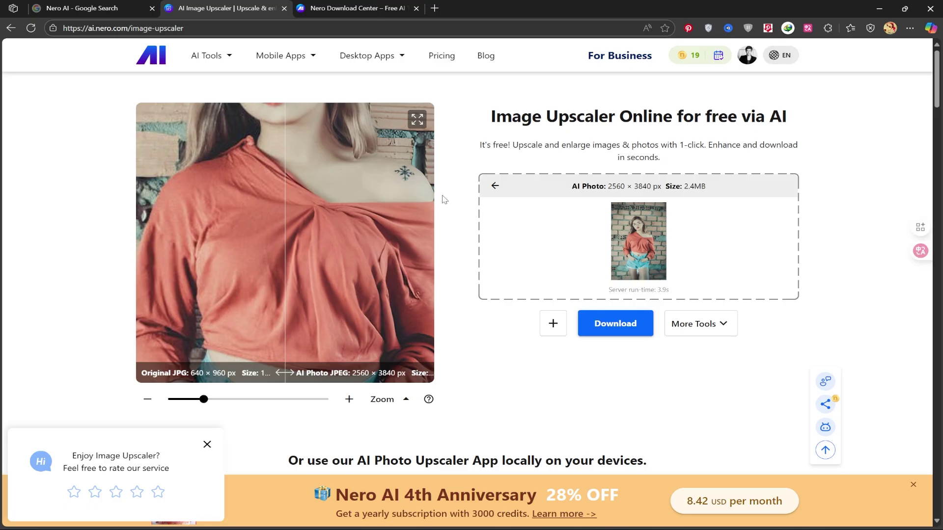
{"action": "left_click_drag", "start_coordinate": [363, 225], "coordinate": [363, 352]}
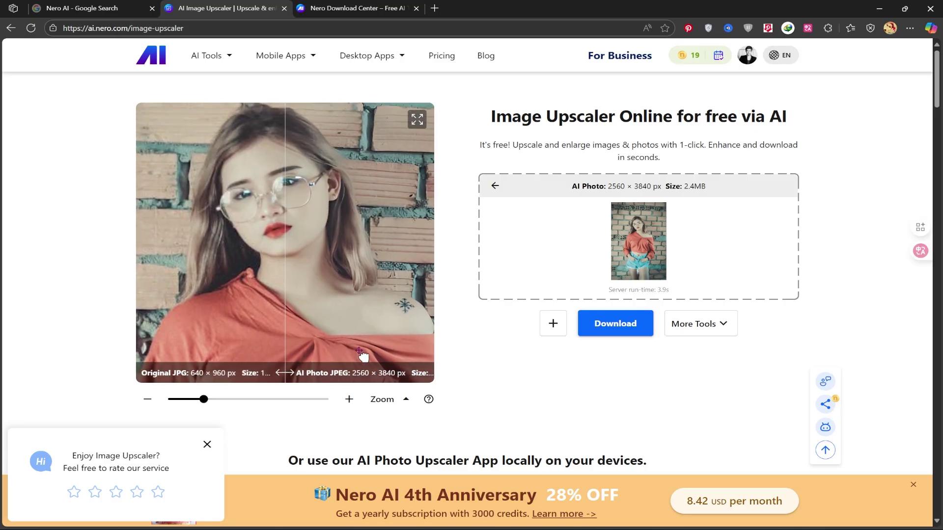
{"action": "scroll", "coordinate": [286, 212], "scroll_direction": "up", "scroll_amount": 1}
{"action": "scroll", "coordinate": [285, 212], "scroll_direction": "up", "scroll_amount": 1}
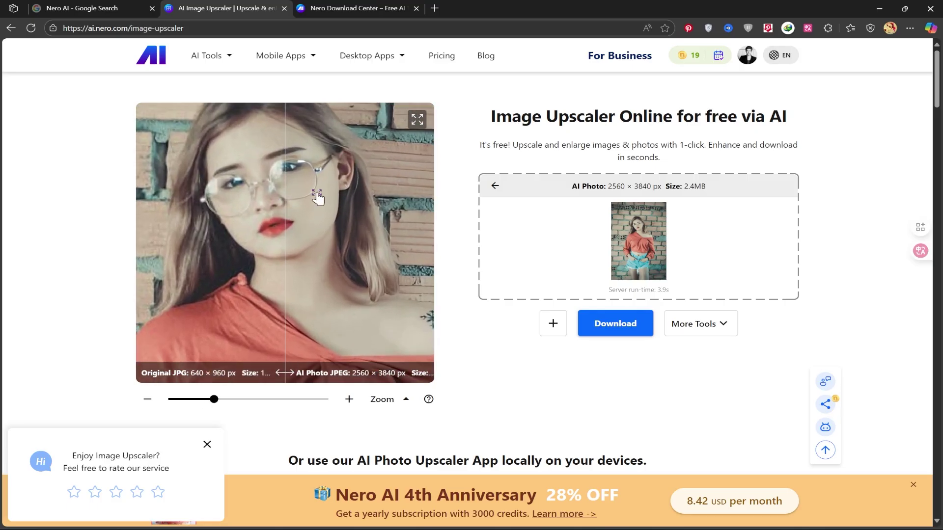
{"action": "left_click", "coordinate": [417, 120]}
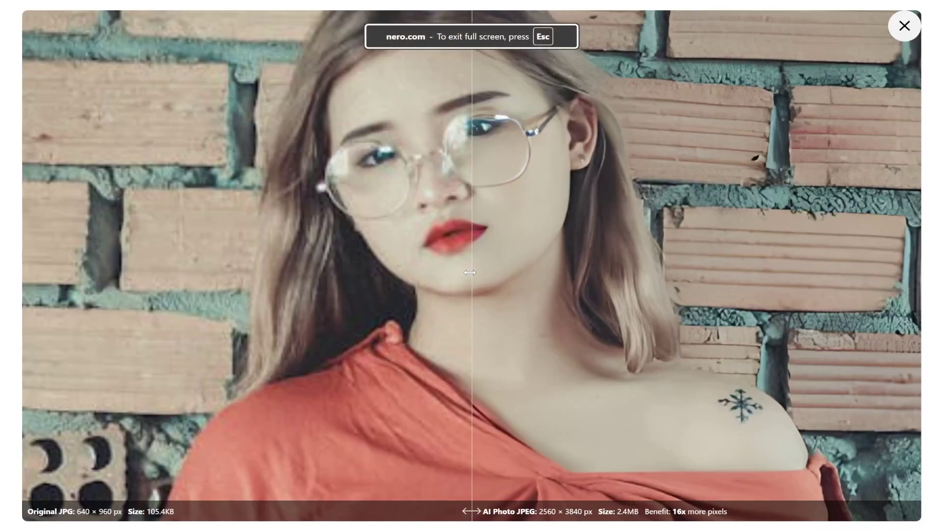
{"action": "left_click_drag", "start_coordinate": [470, 272], "coordinate": [817, 393]}
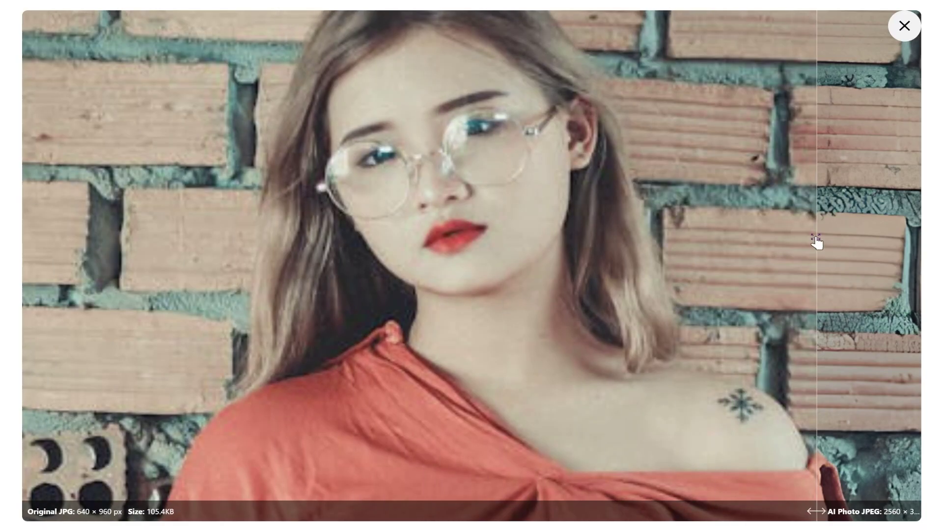
{"action": "left_click_drag", "start_coordinate": [816, 242], "coordinate": [800, 261]}
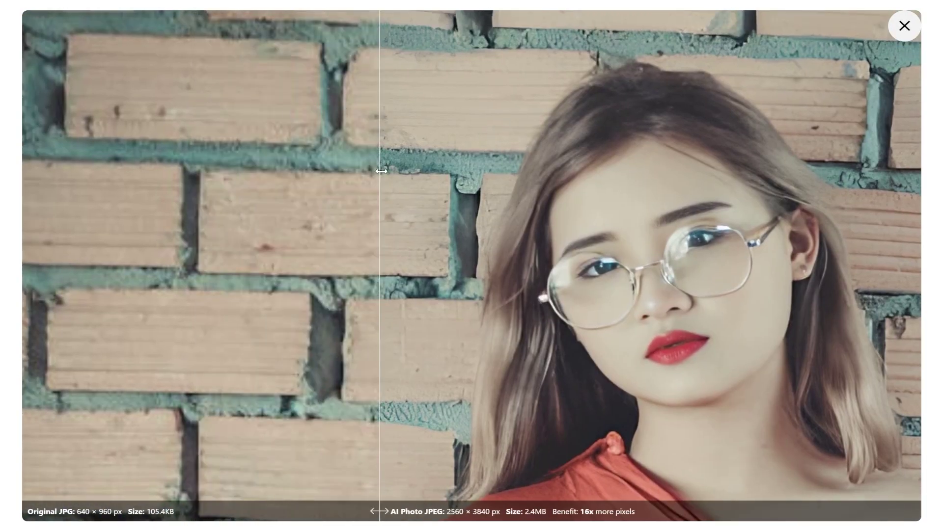
{"action": "left_click", "coordinate": [895, 31]}
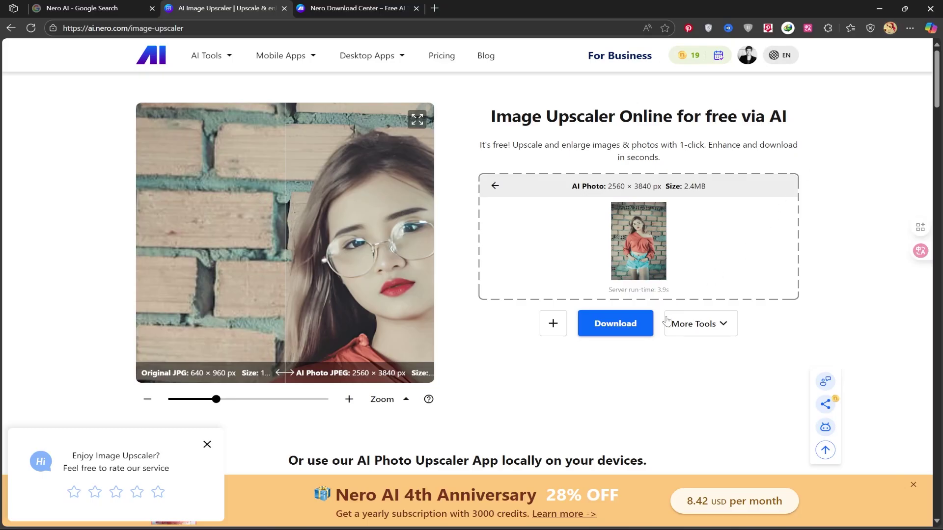
Step: Download the 2560×3840 upscaled portrait, check it in the Photos viewer, then close the viewer
{"action": "left_click", "coordinate": [668, 322]}
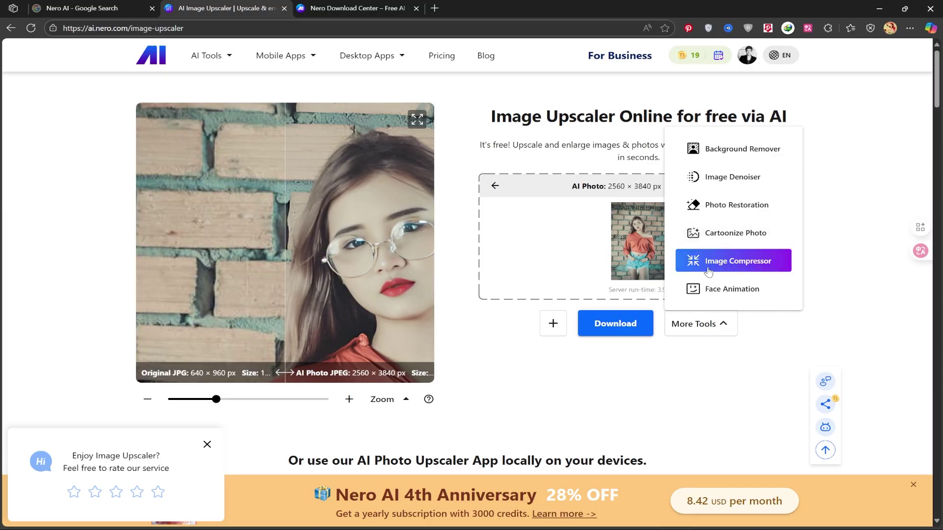
{"action": "left_click", "coordinate": [614, 324]}
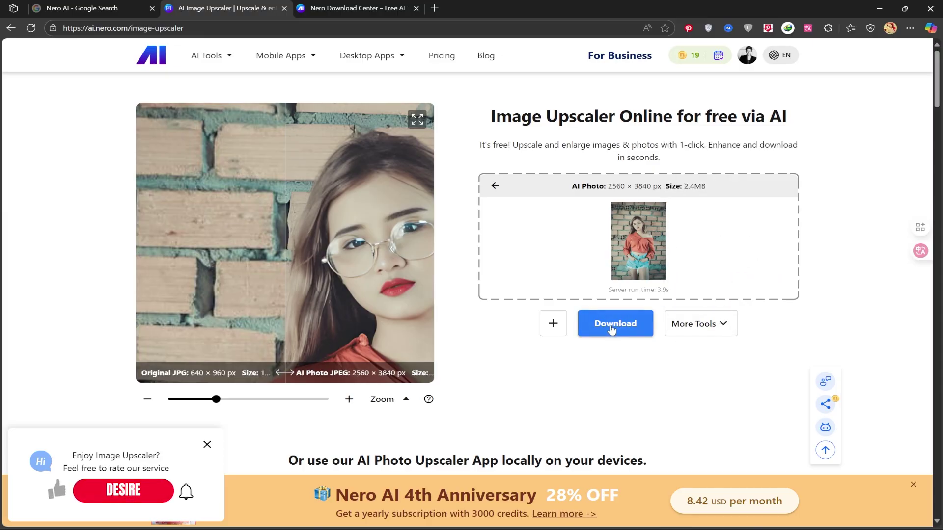
{"action": "left_click", "coordinate": [694, 145]}
{"action": "scroll", "coordinate": [493, 150], "scroll_direction": "up", "scroll_amount": 3}
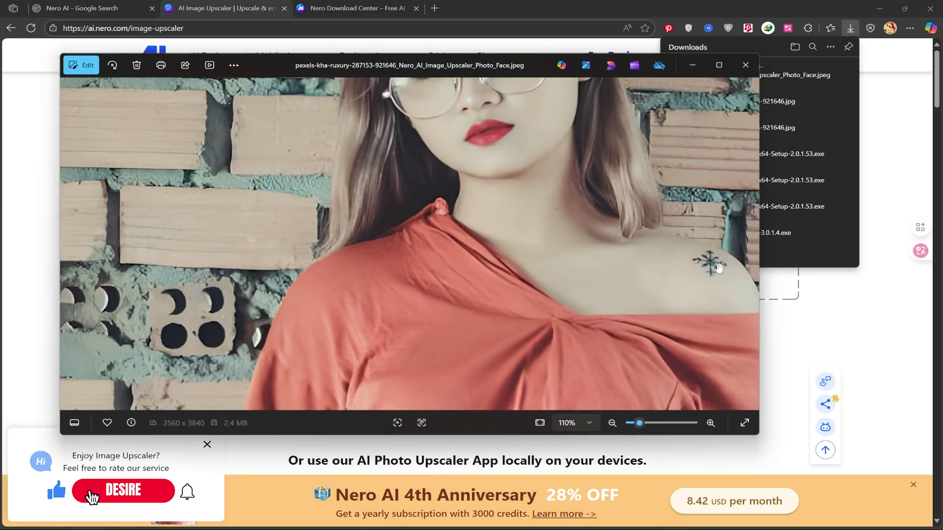
{"action": "scroll", "coordinate": [724, 126], "scroll_direction": "down", "scroll_amount": 3}
{"action": "left_click", "coordinate": [745, 65]}
{"action": "left_click", "coordinate": [870, 113]}
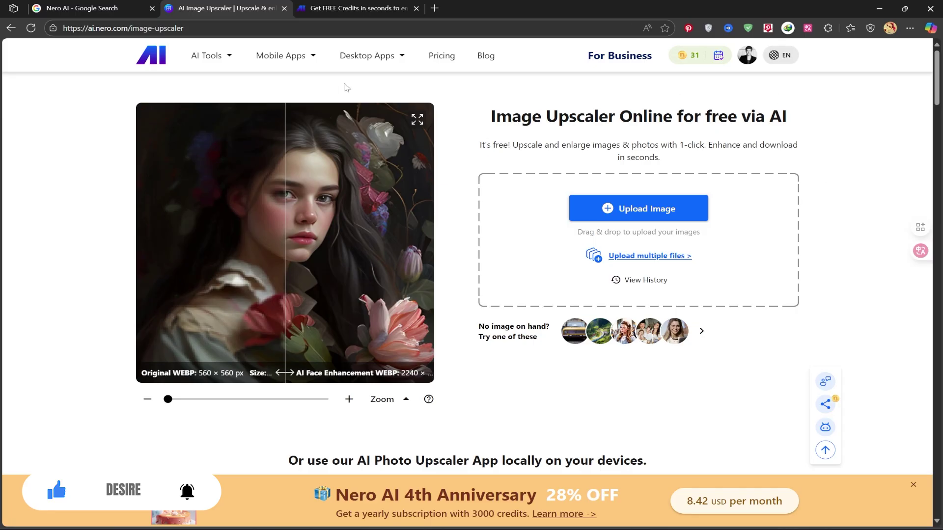
Step: Go to the desktop Image Upscaler product page and drag the chameleon before/after slider
{"action": "mouse_move", "coordinate": [363, 56]}
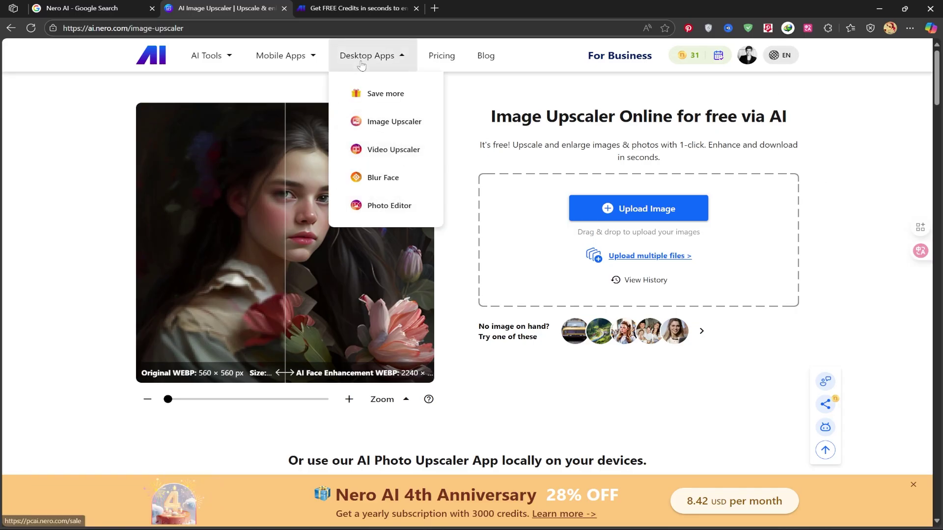
{"action": "left_click", "coordinate": [394, 125]}
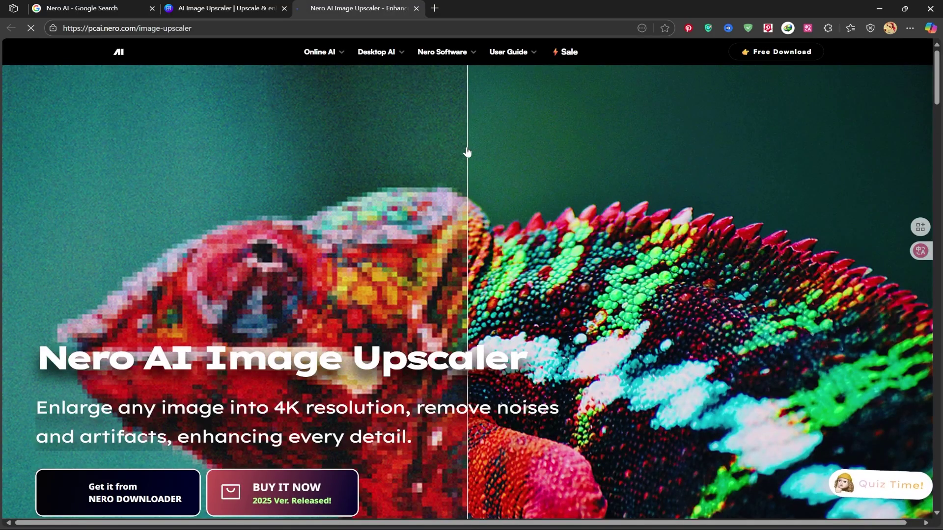
{"action": "left_click_drag", "start_coordinate": [467, 152], "coordinate": [150, 297]}
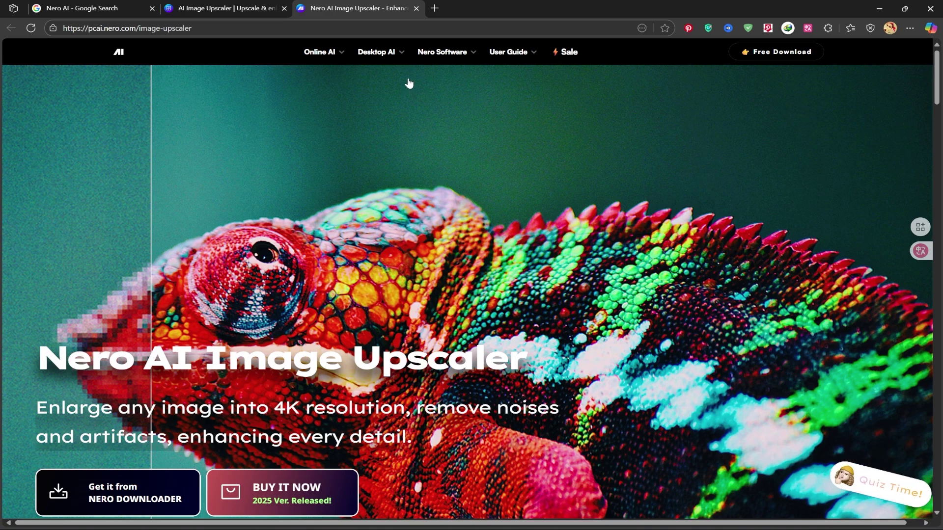
Step: Go to the Nero Download Center from the Desktop AI menu, scroll its app list, and return to the top
{"action": "mouse_move", "coordinate": [399, 54]}
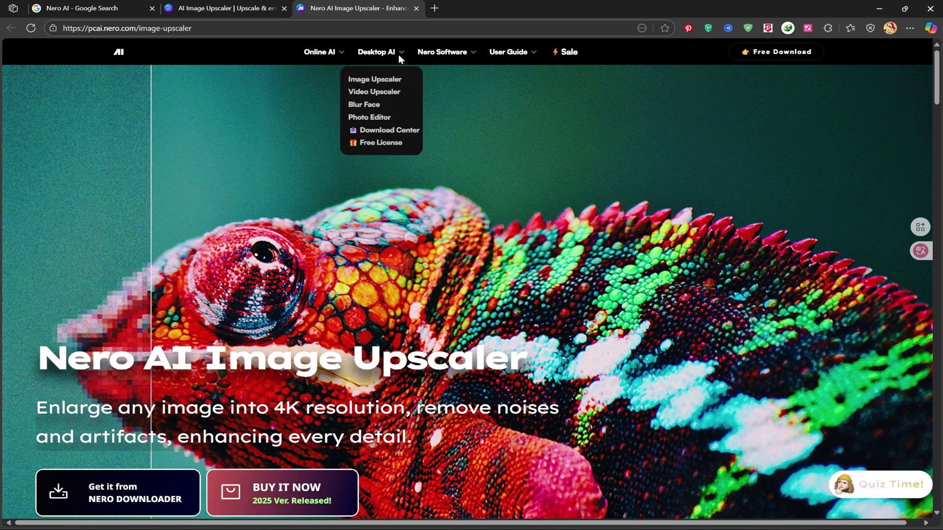
{"action": "left_click", "coordinate": [377, 130]}
{"action": "scroll", "coordinate": [435, 175], "scroll_direction": "down", "scroll_amount": 3}
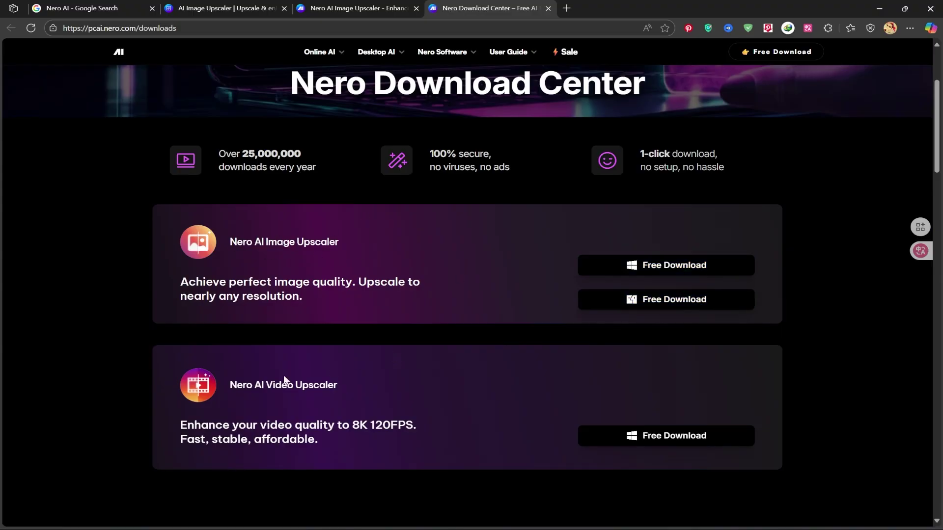
{"action": "scroll", "coordinate": [558, 416], "scroll_direction": "down", "scroll_amount": 5}
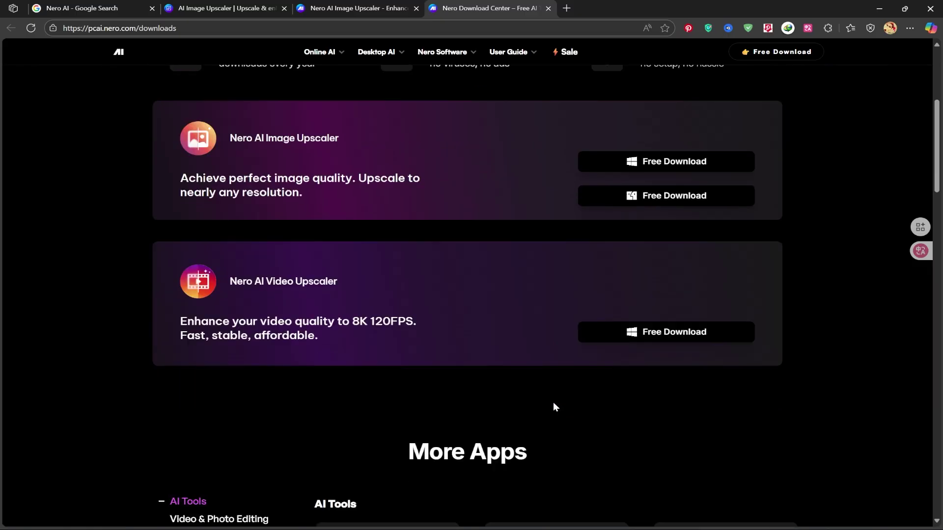
{"action": "scroll", "coordinate": [554, 411], "scroll_direction": "down", "scroll_amount": 6}
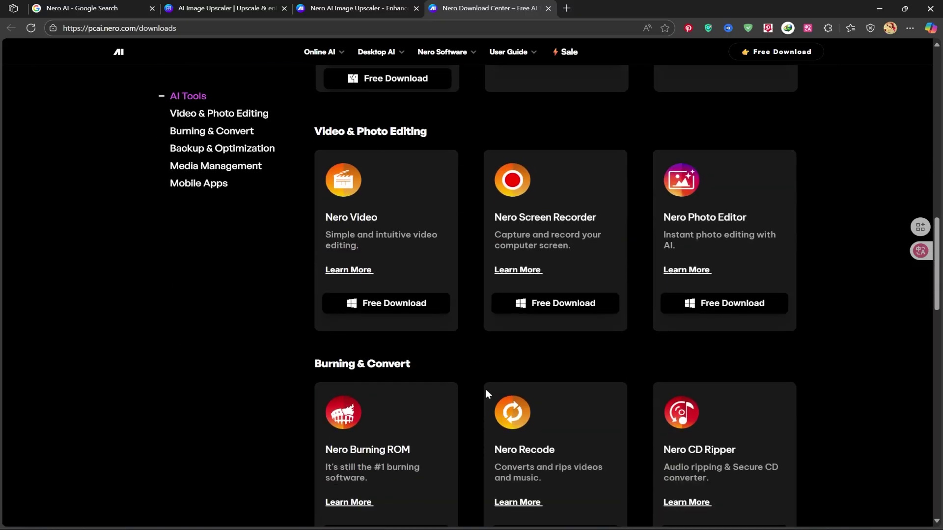
{"action": "scroll", "coordinate": [365, 383], "scroll_direction": "down", "scroll_amount": 4}
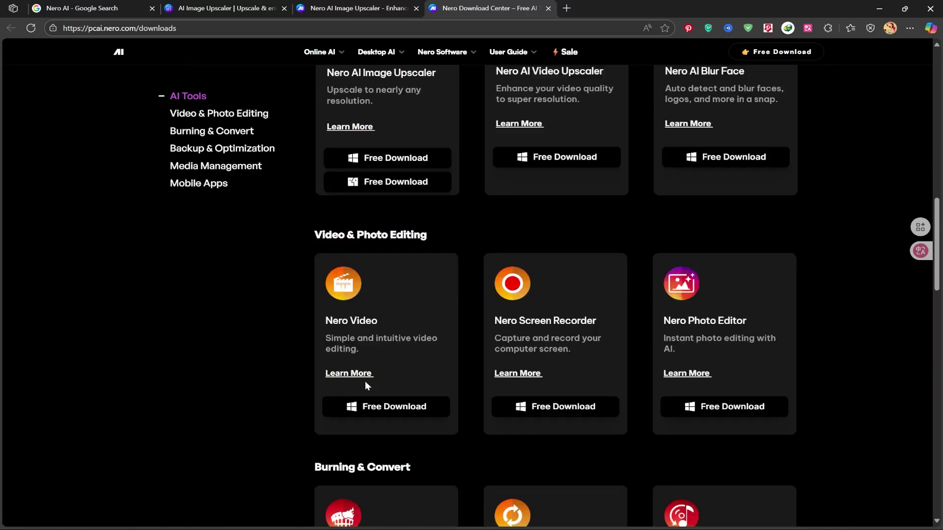
{"action": "scroll", "coordinate": [697, 442], "scroll_direction": "down", "scroll_amount": 12}
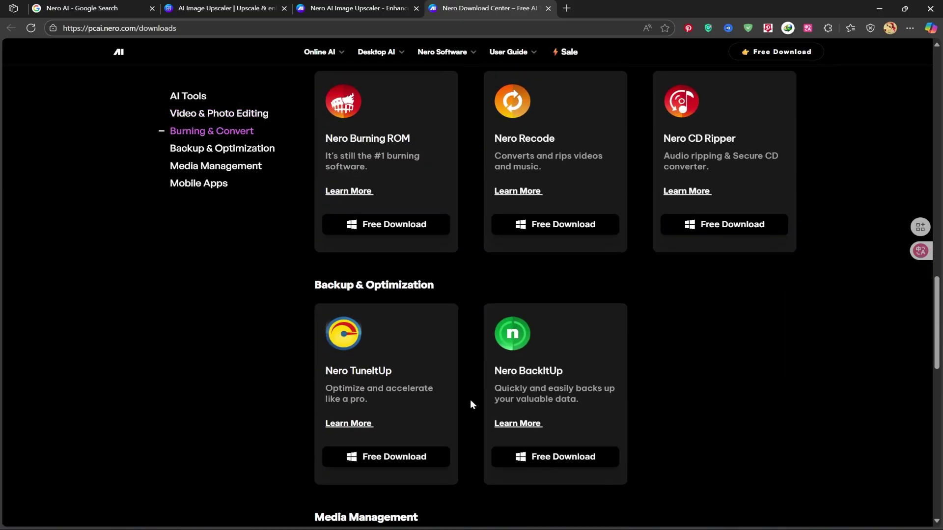
{"action": "scroll", "coordinate": [401, 411], "scroll_direction": "down", "scroll_amount": 2}
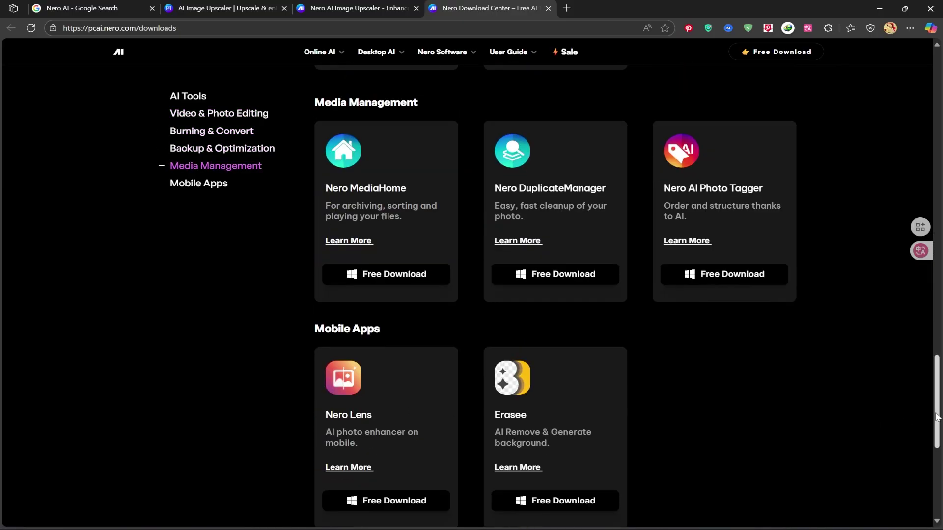
{"action": "left_click_drag", "start_coordinate": [940, 412], "coordinate": [912, 146]}
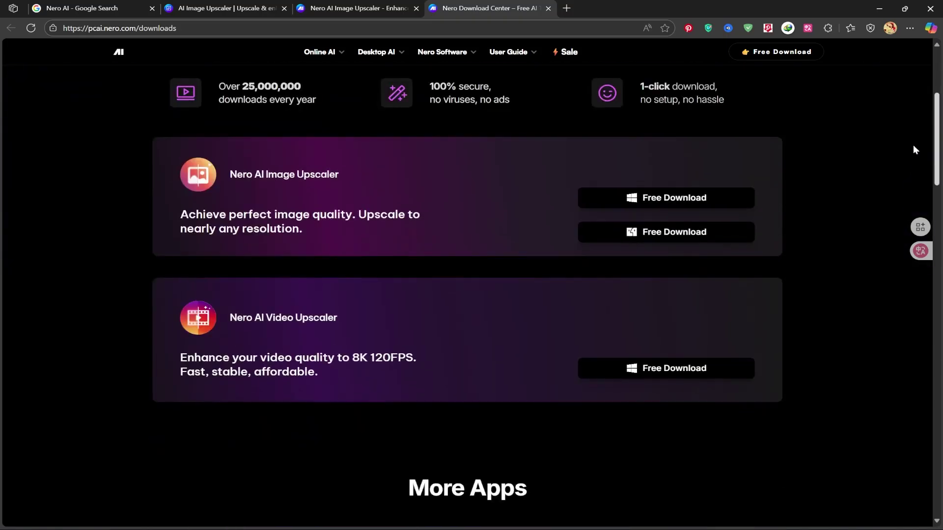
Step: Download the Windows Image Upscaler, accept the license terms, install it and launch the app
{"action": "left_click", "coordinate": [656, 201]}
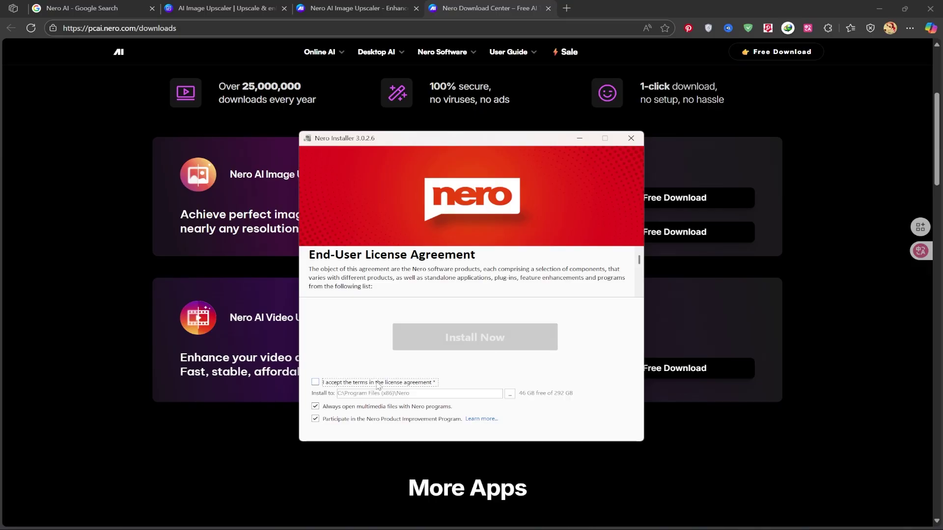
{"action": "left_click", "coordinate": [378, 383]}
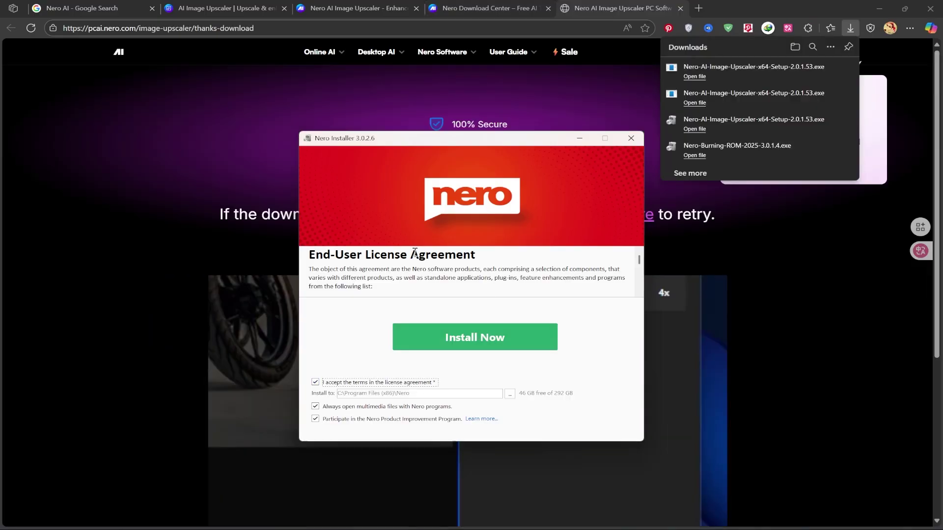
{"action": "left_click", "coordinate": [466, 341]}
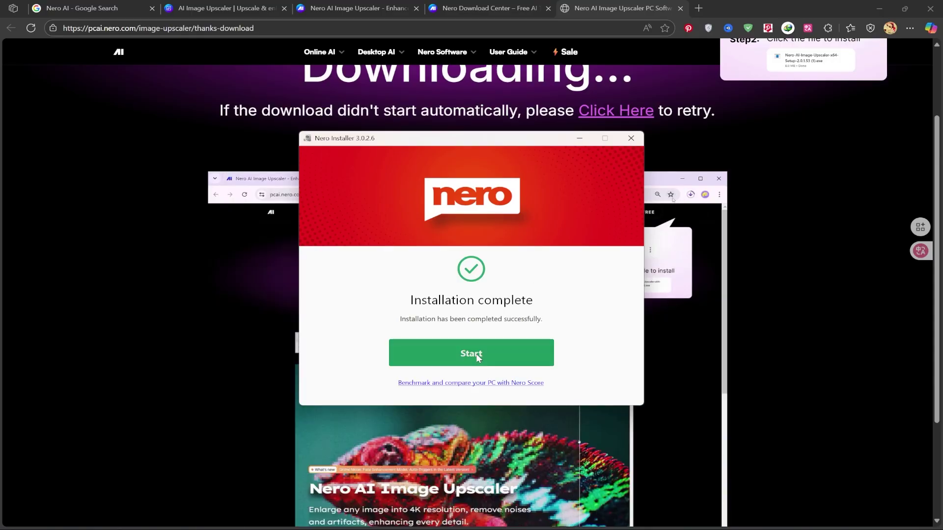
{"action": "left_click", "coordinate": [475, 353]}
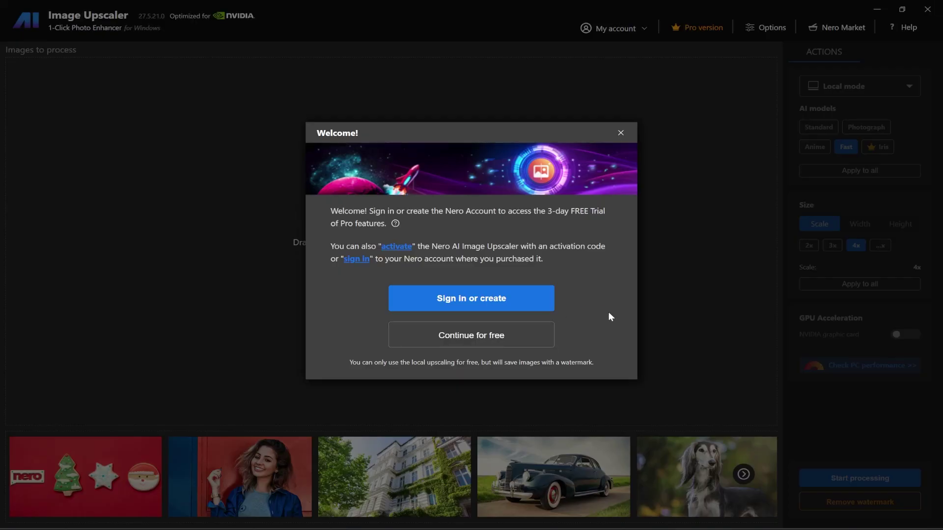
Step: Sign in with Google for the Pro trial and compare the footballer photo's original and ×4 output
{"action": "left_click", "coordinate": [511, 301]}
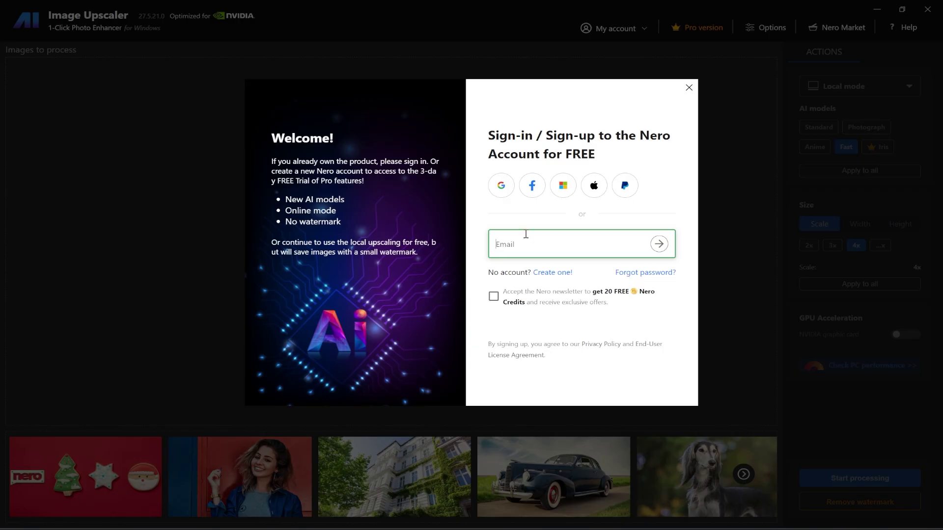
{"action": "left_click", "coordinate": [501, 186]}
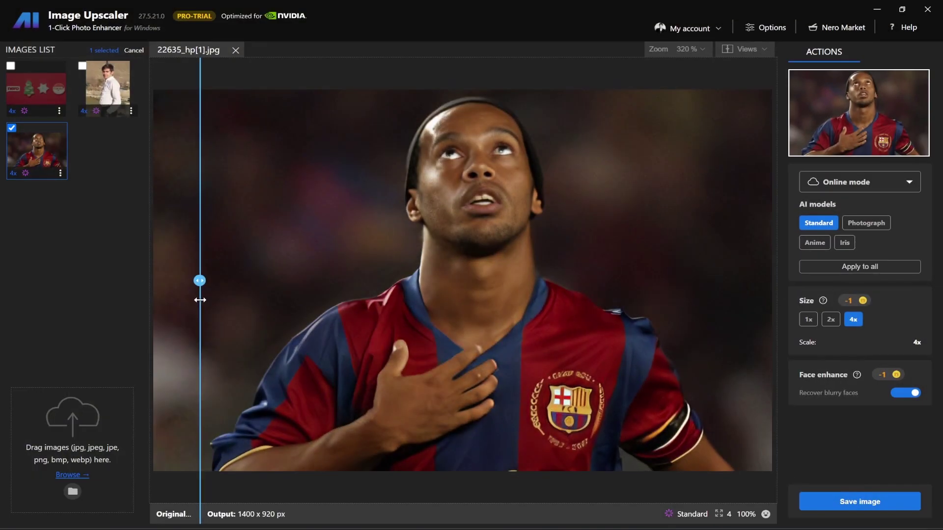
{"action": "left_click_drag", "start_coordinate": [200, 300], "coordinate": [500, 304]}
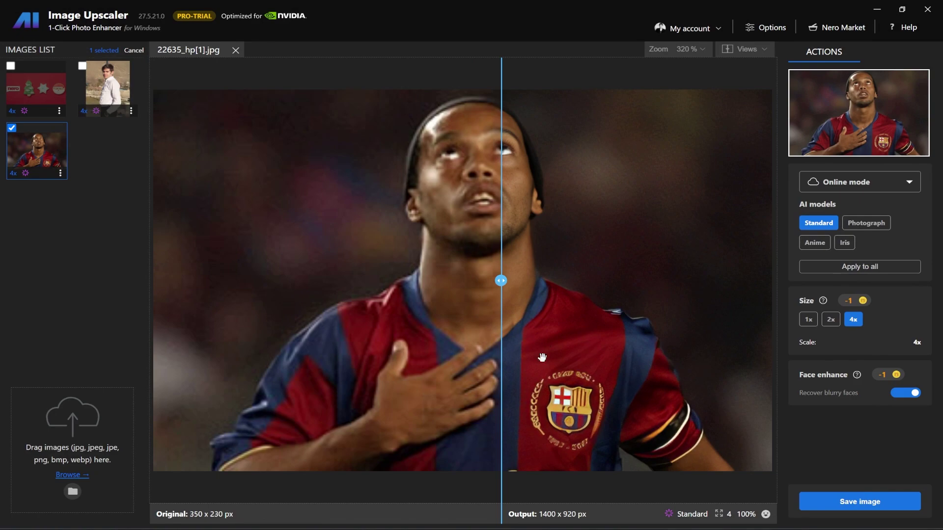
Step: Slide the comparison to show more upscaled output, then browse the Desktop for another image
{"action": "left_click_drag", "start_coordinate": [502, 281], "coordinate": [189, 298]}
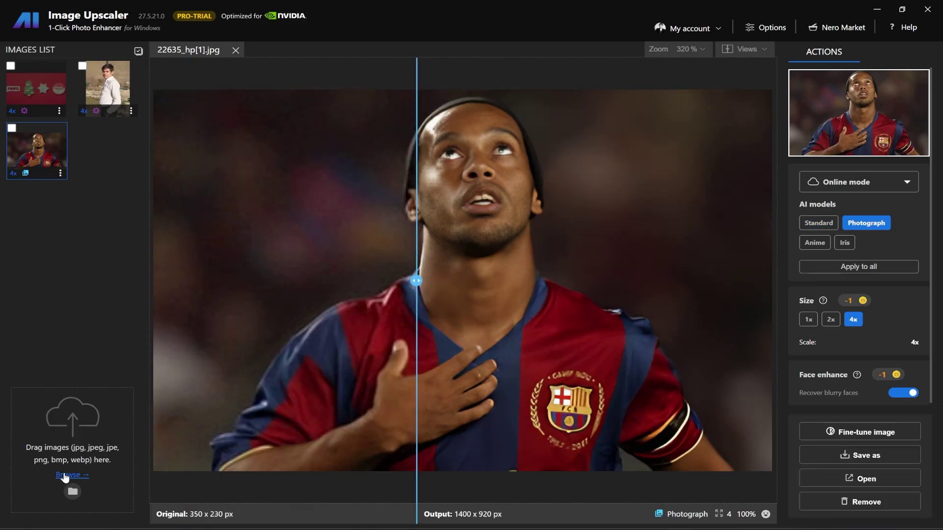
{"action": "left_click", "coordinate": [66, 476]}
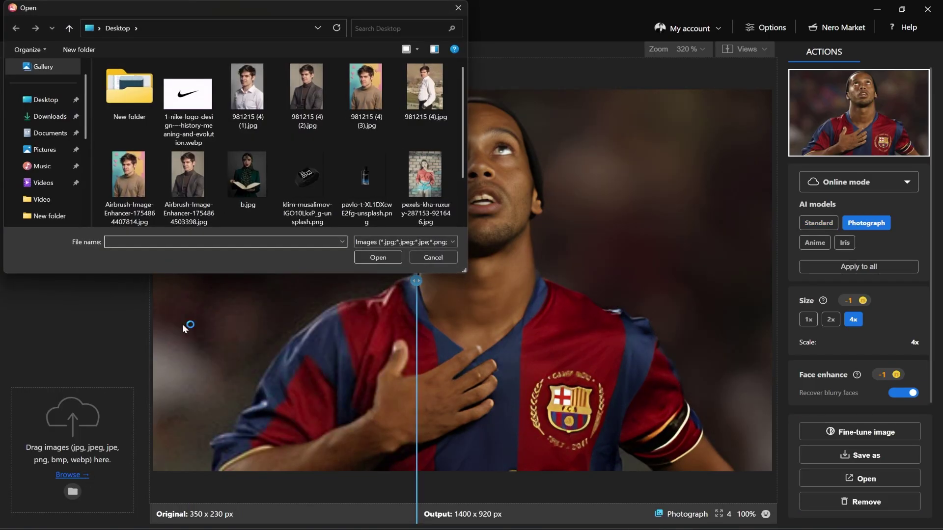
Step: Add the pexels brick-wall portrait from the Desktop and select its thumbnail
{"action": "left_click", "coordinate": [436, 183]}
{"action": "double_click", "coordinate": [436, 183]}
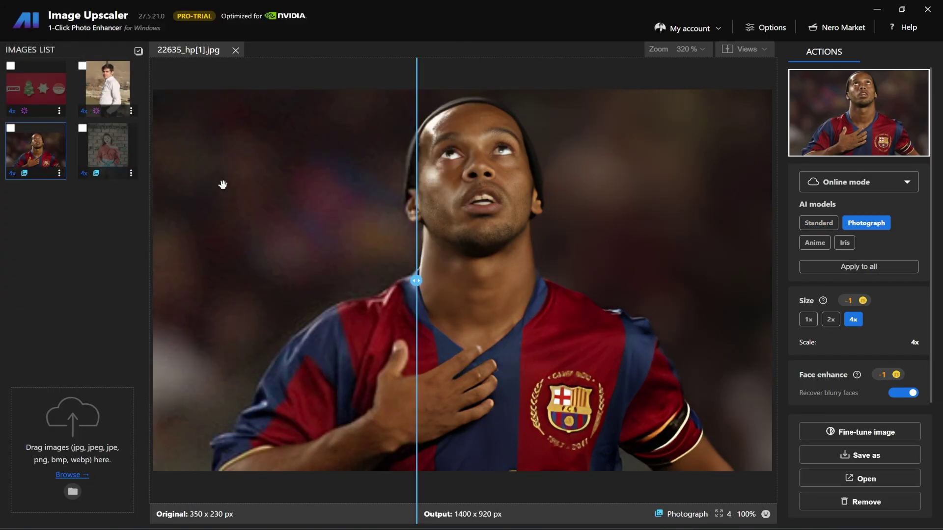
{"action": "left_click", "coordinate": [89, 135]}
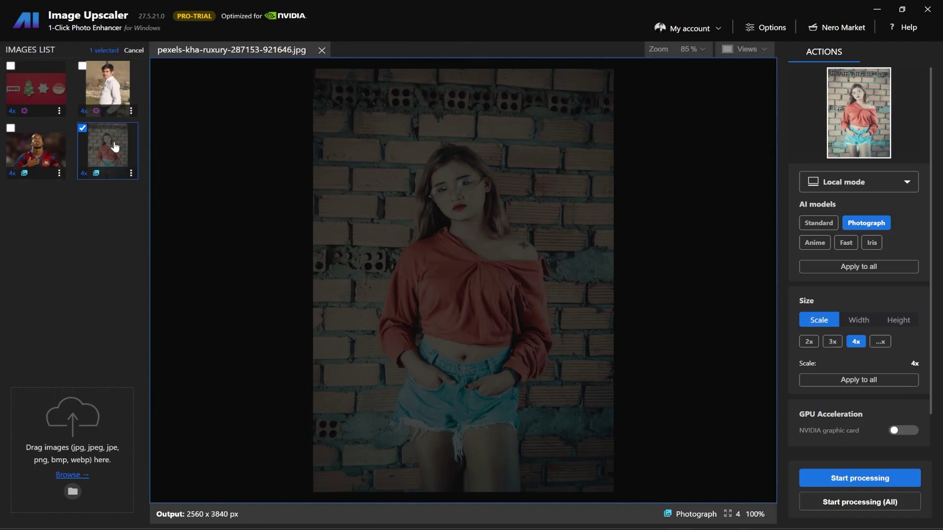
Step: Upscale the portrait online at 4x with face enhance to 2560×3840
{"action": "left_click", "coordinate": [878, 182]}
{"action": "left_click", "coordinate": [857, 250]}
{"action": "left_click", "coordinate": [862, 471]}
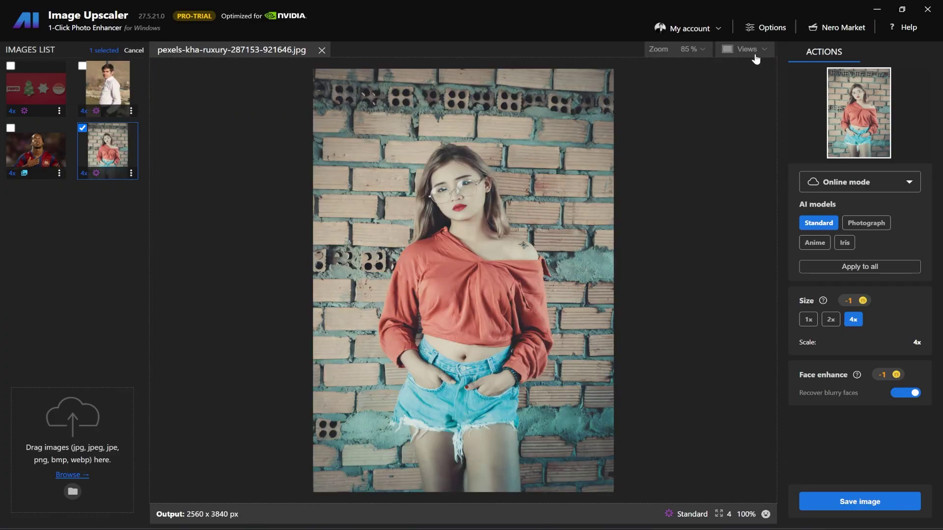
Step: Use the split Original/Output view to compare the portrait's face at 640×960 versus 2560×3840
{"action": "left_click", "coordinate": [755, 59]}
{"action": "left_click", "coordinate": [737, 88]}
{"action": "scroll", "coordinate": [476, 232], "scroll_direction": "up", "scroll_amount": 6}
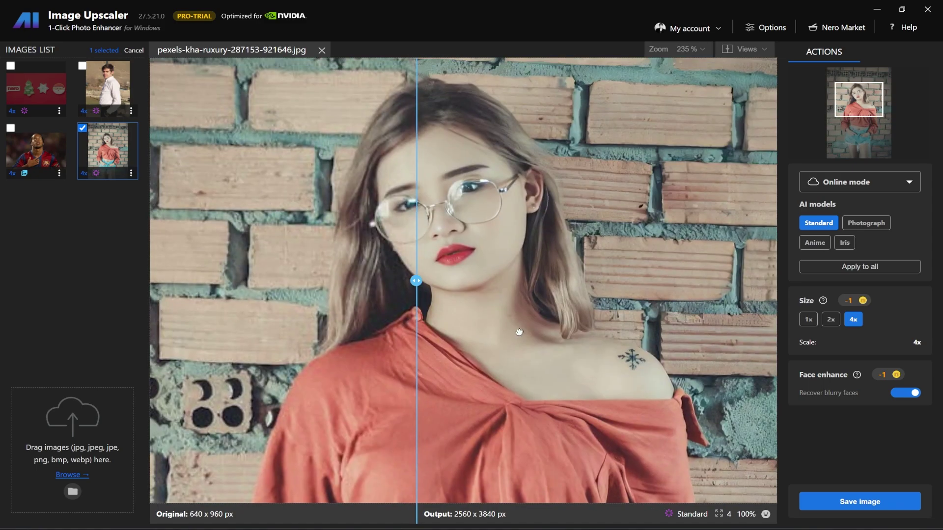
{"action": "left_click_drag", "start_coordinate": [416, 295], "coordinate": [672, 333]}
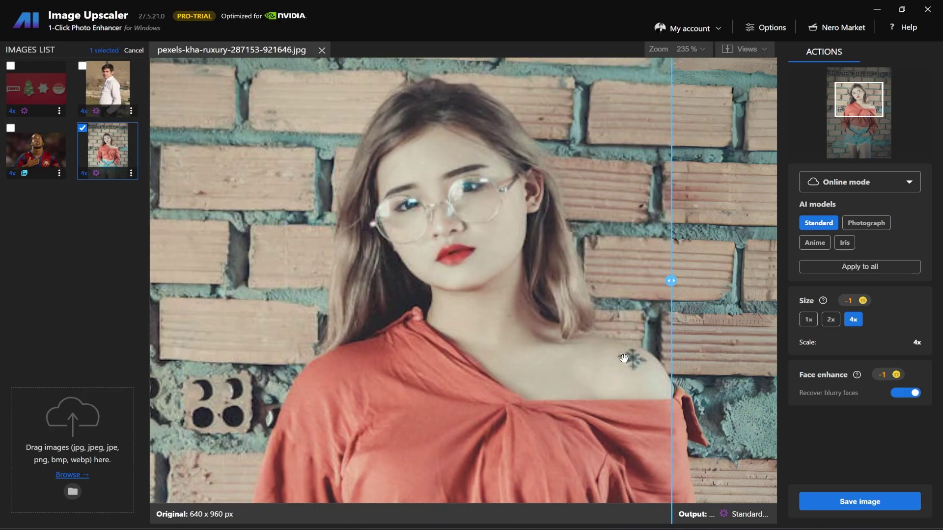
{"action": "left_click_drag", "start_coordinate": [670, 282], "coordinate": [263, 282]}
{"action": "scroll", "coordinate": [220, 290], "scroll_direction": "down", "scroll_amount": 3}
{"action": "scroll", "coordinate": [537, 299], "scroll_direction": "down", "scroll_amount": 3}
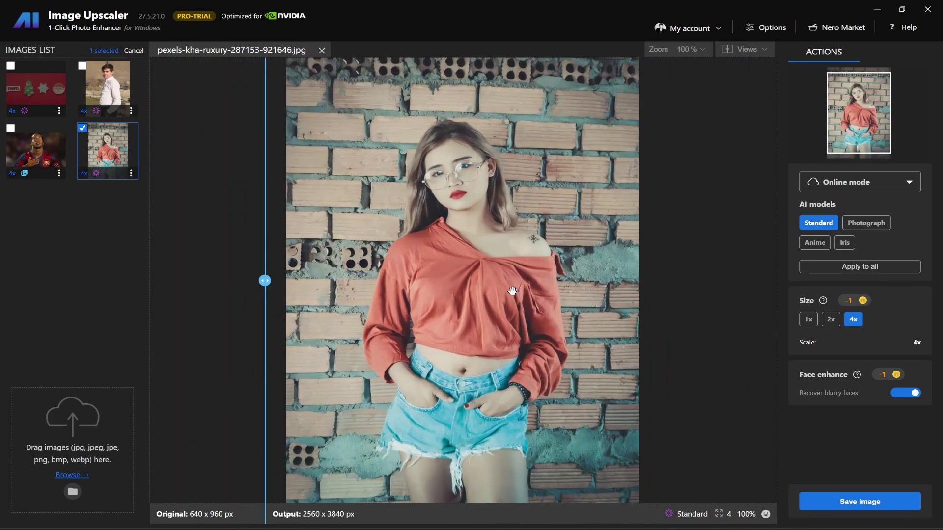
{"action": "scroll", "coordinate": [536, 299], "scroll_direction": "down", "scroll_amount": 1}
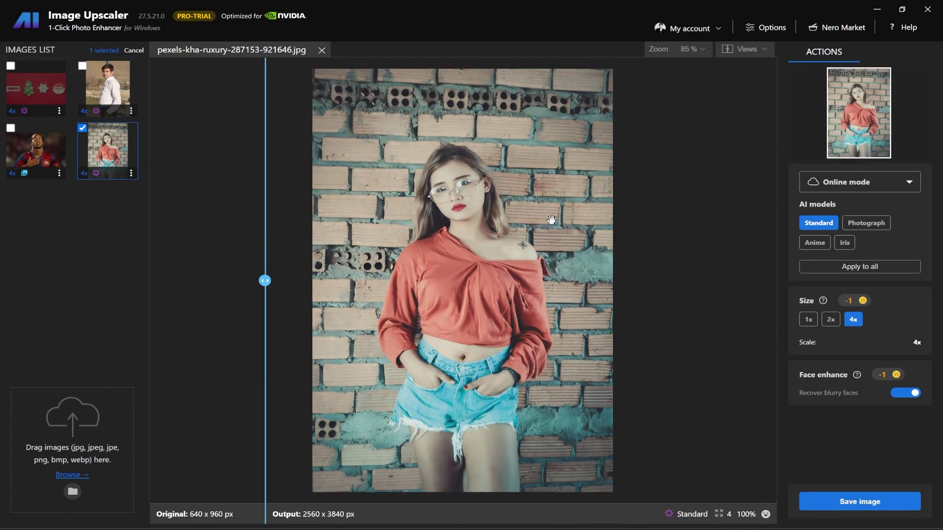